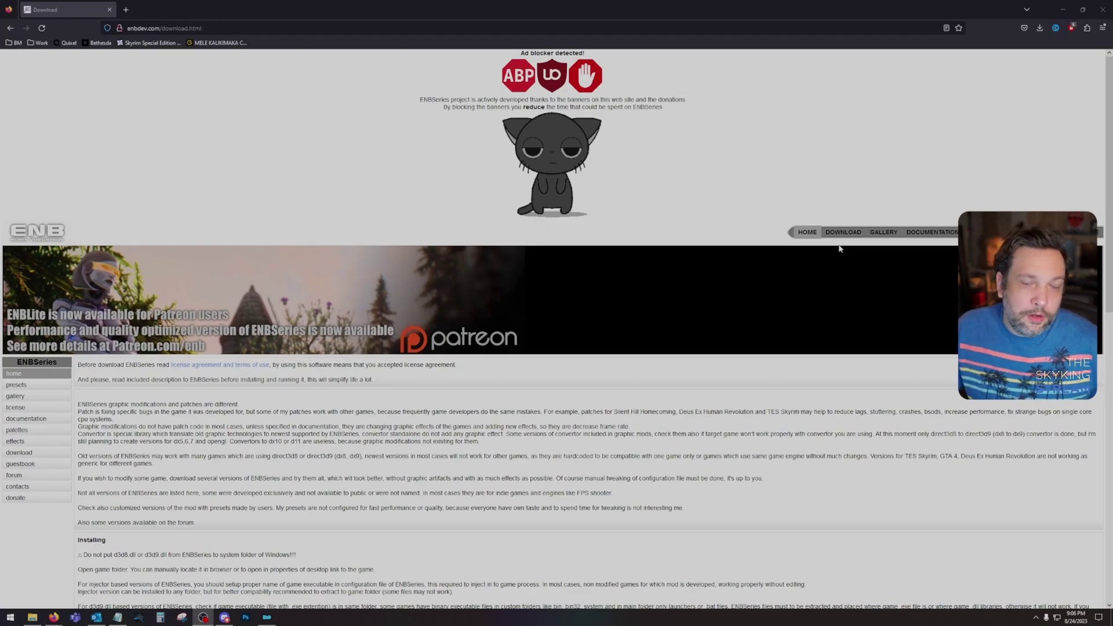
# Step: Download ENBSeries v0.494 for TES Skyrim SE from the graphic modifications listed on the ENB download page
pyautogui.scroll(-10, 596, 350)
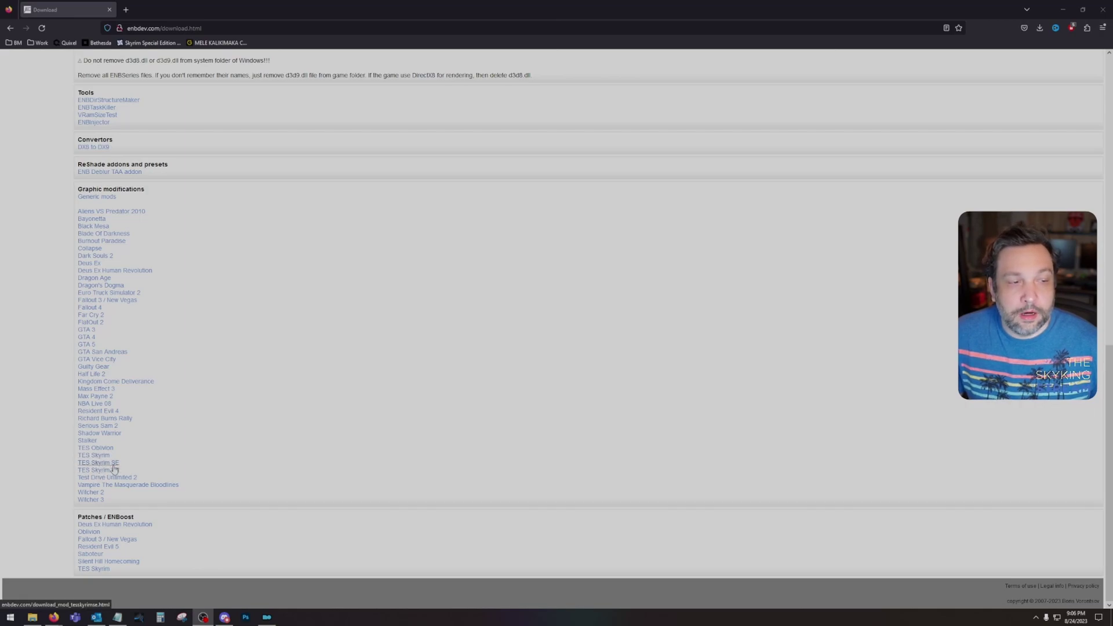
pyautogui.click(113, 466)
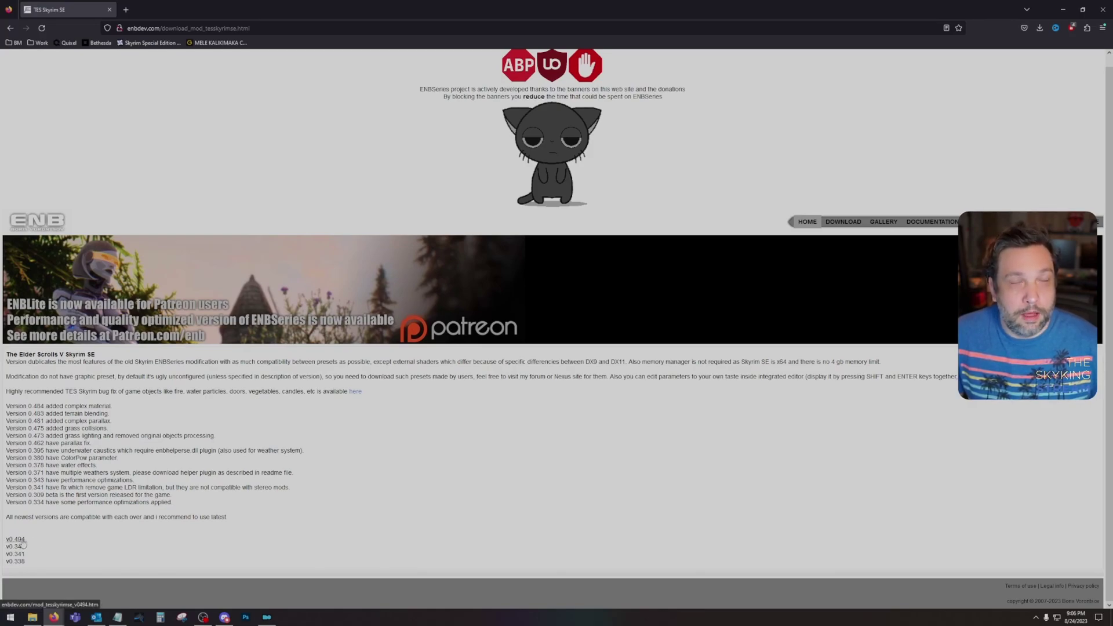
pyautogui.click(22, 542)
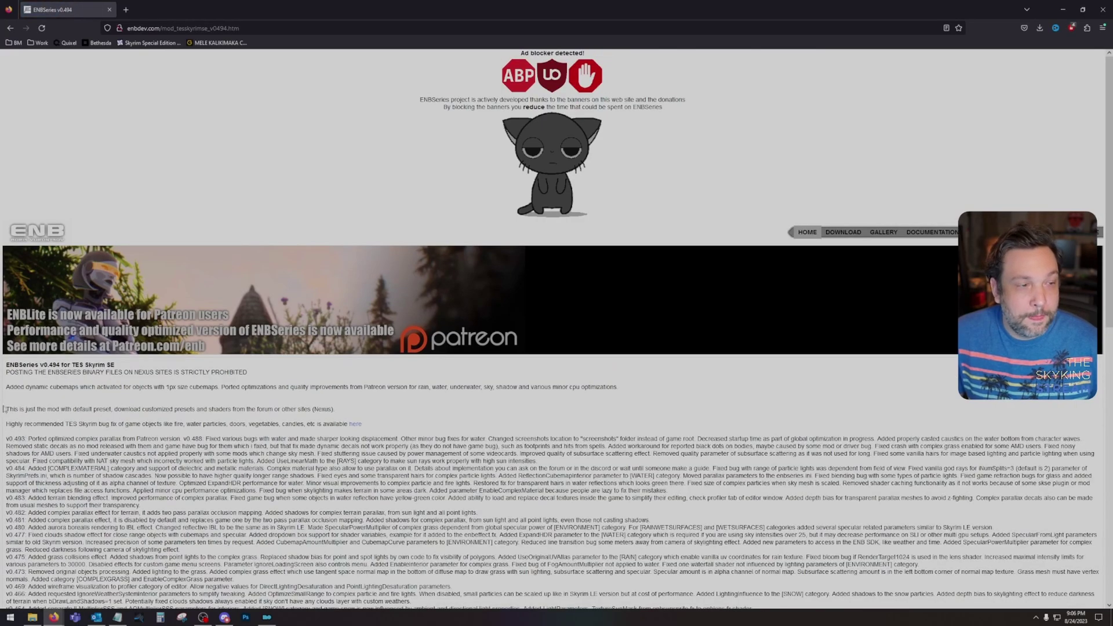
pyautogui.scroll(-10, 48, 259)
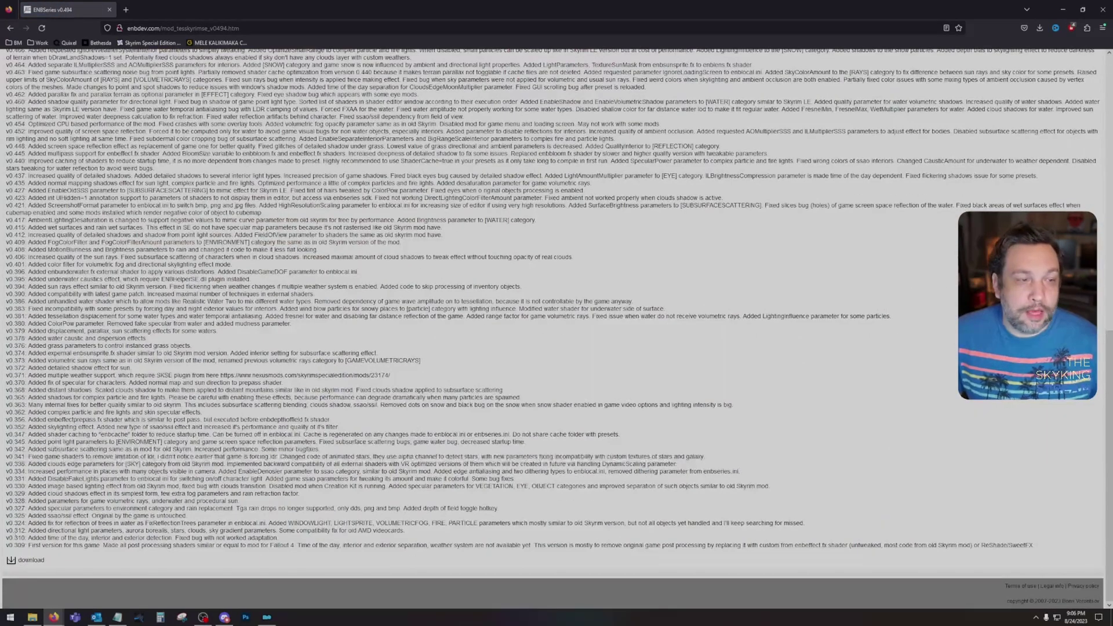
pyautogui.click(12, 564)
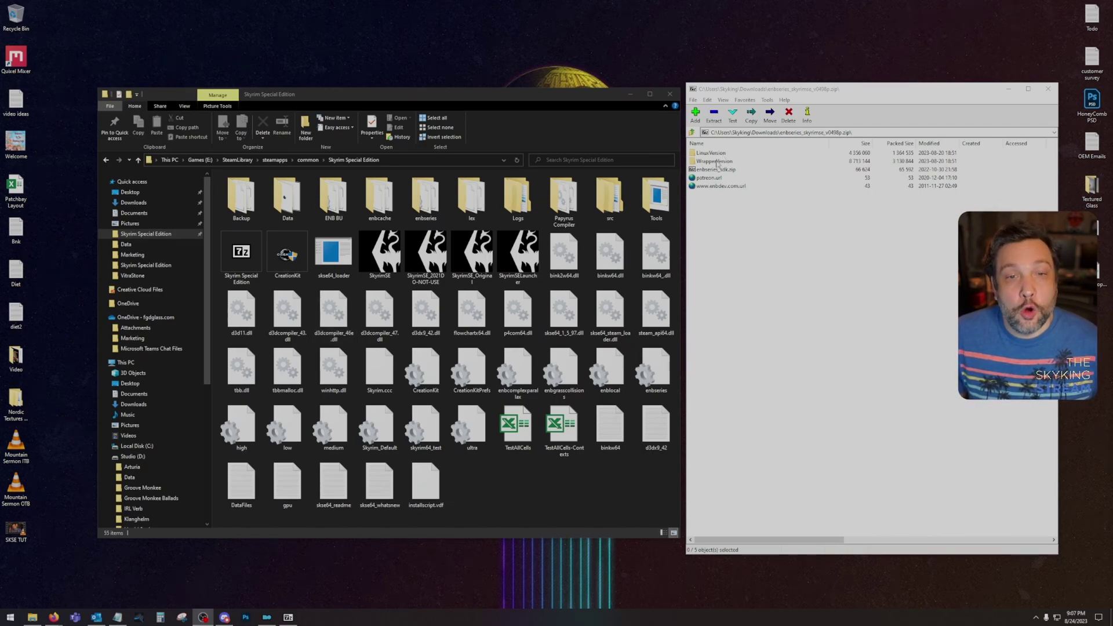
# Step: Copy d3d11.dll and d3dcompiler_46e.dll from the archive's WrapperVersion folder into the Skyrim Special Edition folder, replacing the existing files
pyautogui.doubleClick(716, 161)
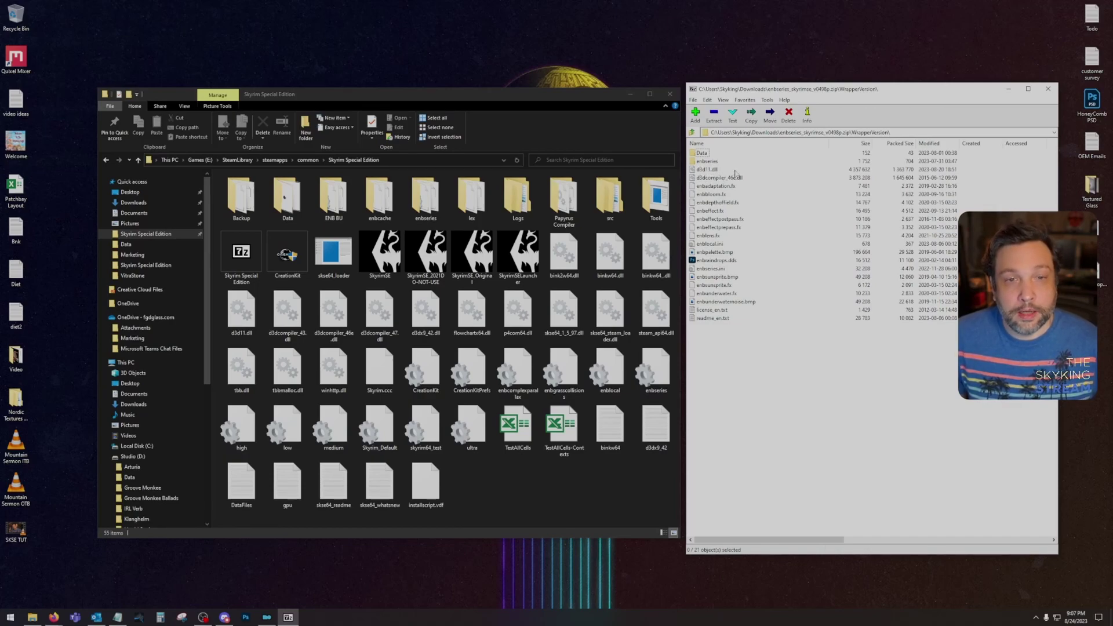
pyautogui.moveTo(747, 173); pyautogui.dragTo(526, 482)
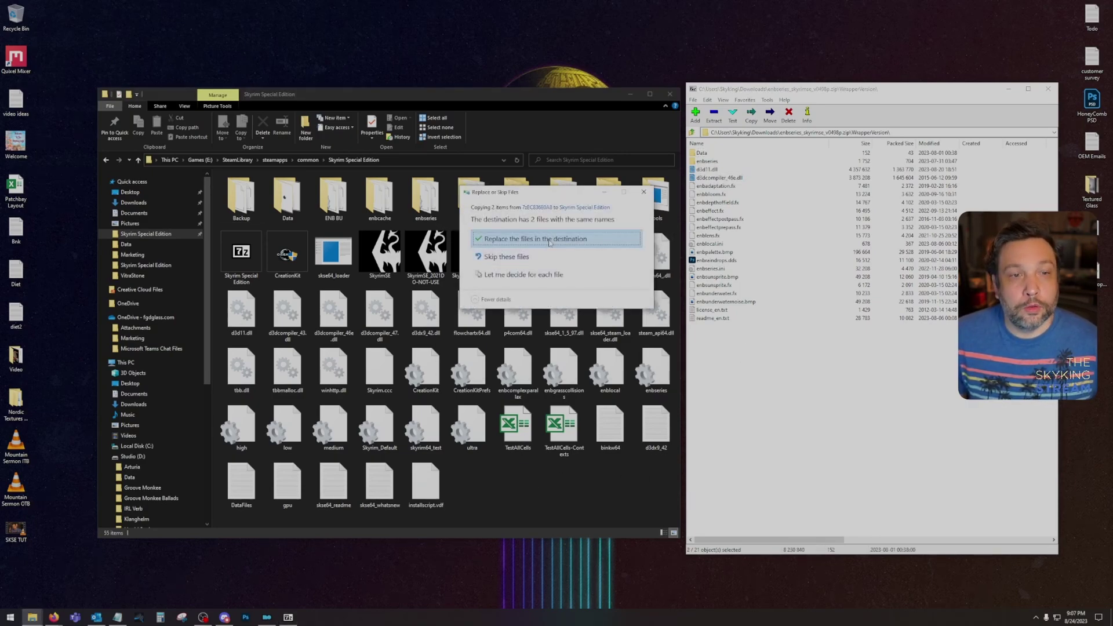
pyautogui.click(549, 242)
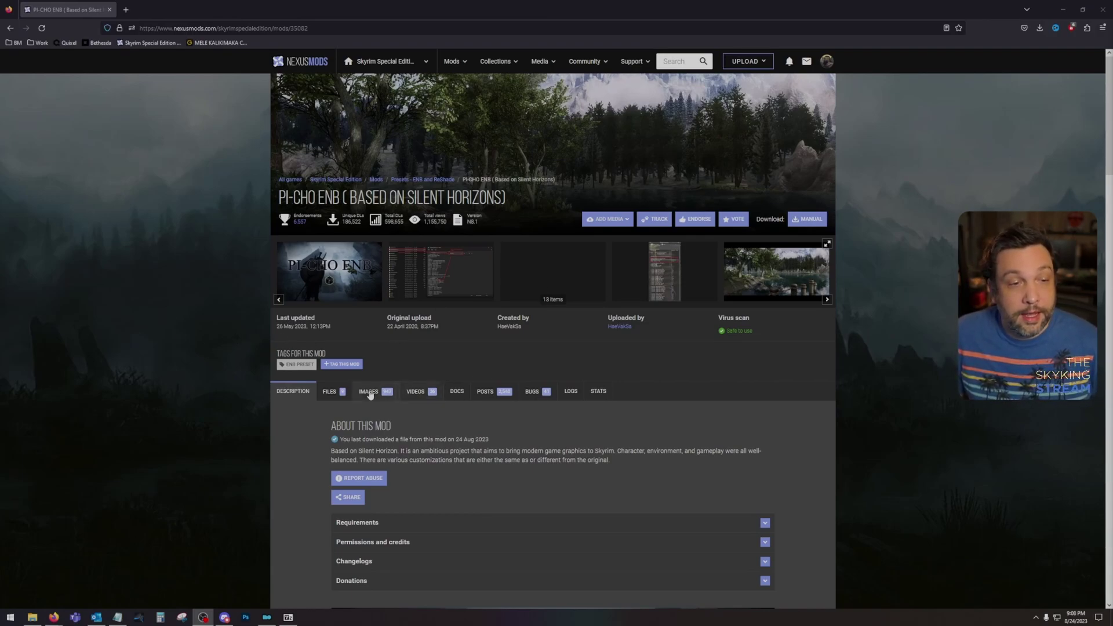
# Step: Download the main file "PI-CHO ENB N8.1 - H.E for NAT.ENB III Build 2" from the mod's Nexus Mods page
pyautogui.click(368, 391)
pyautogui.click(329, 391)
pyautogui.scroll(-7, 321, 325)
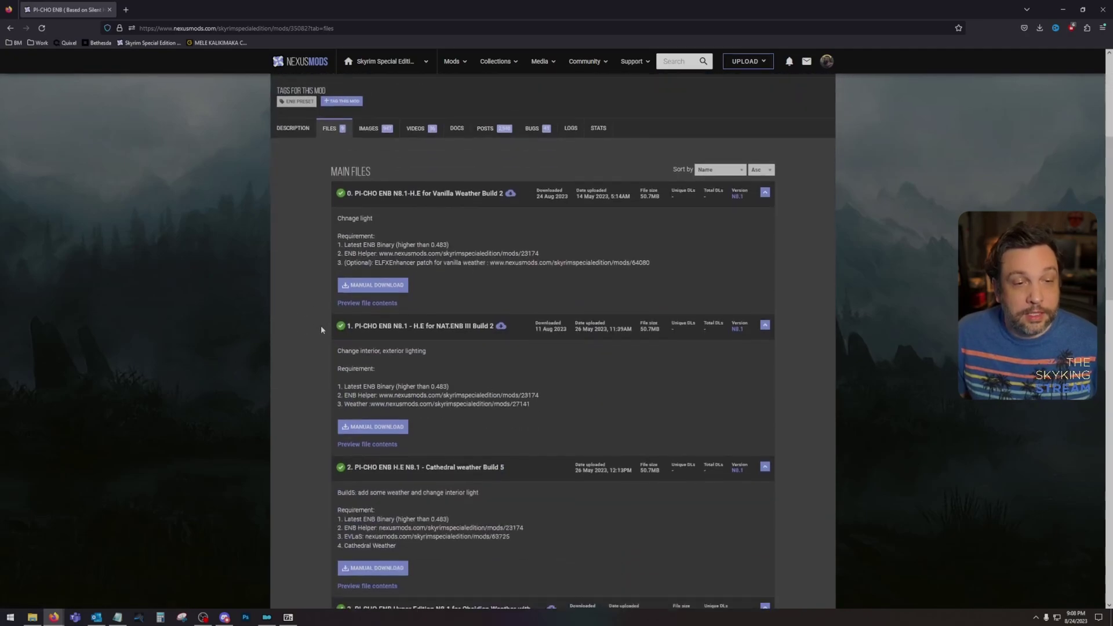
pyautogui.scroll(3, 347, 368)
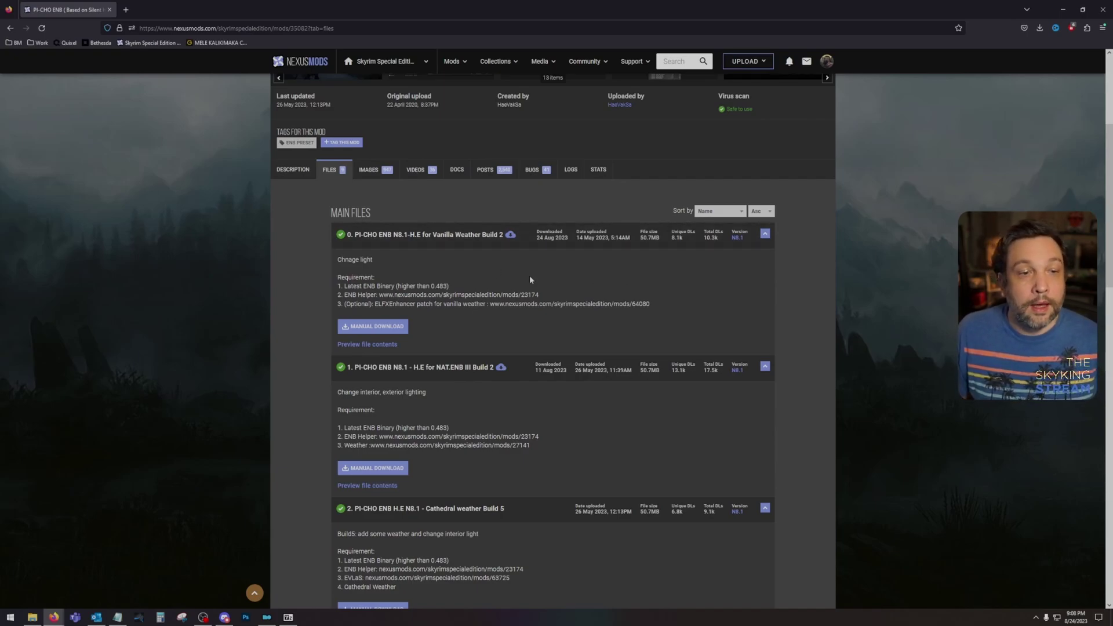
pyautogui.scroll(-8, 525, 287)
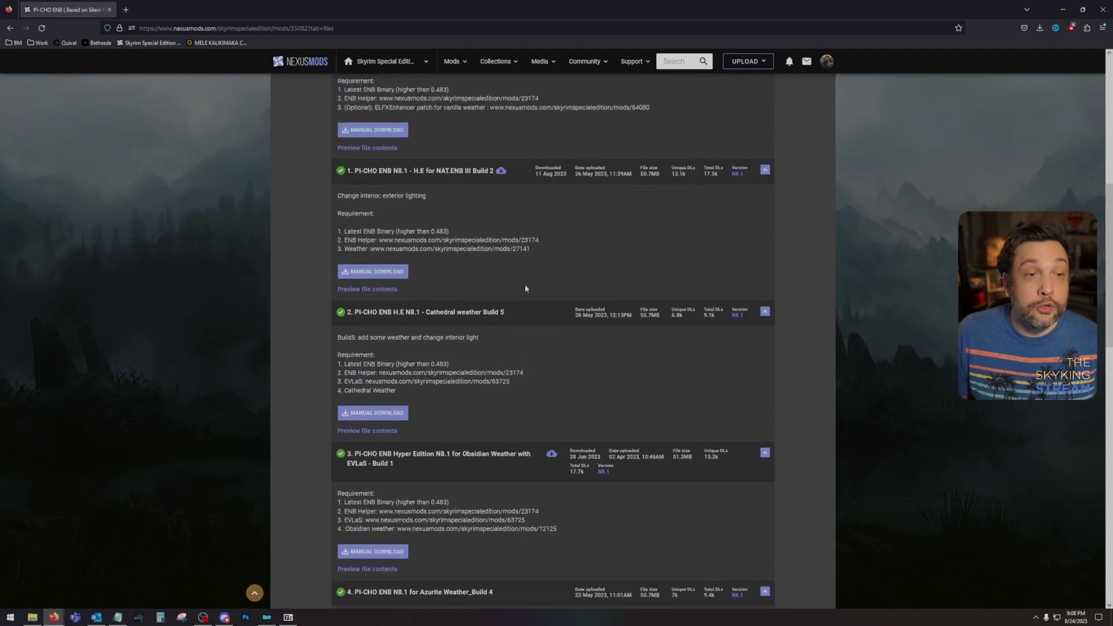
pyautogui.scroll(5, 526, 286)
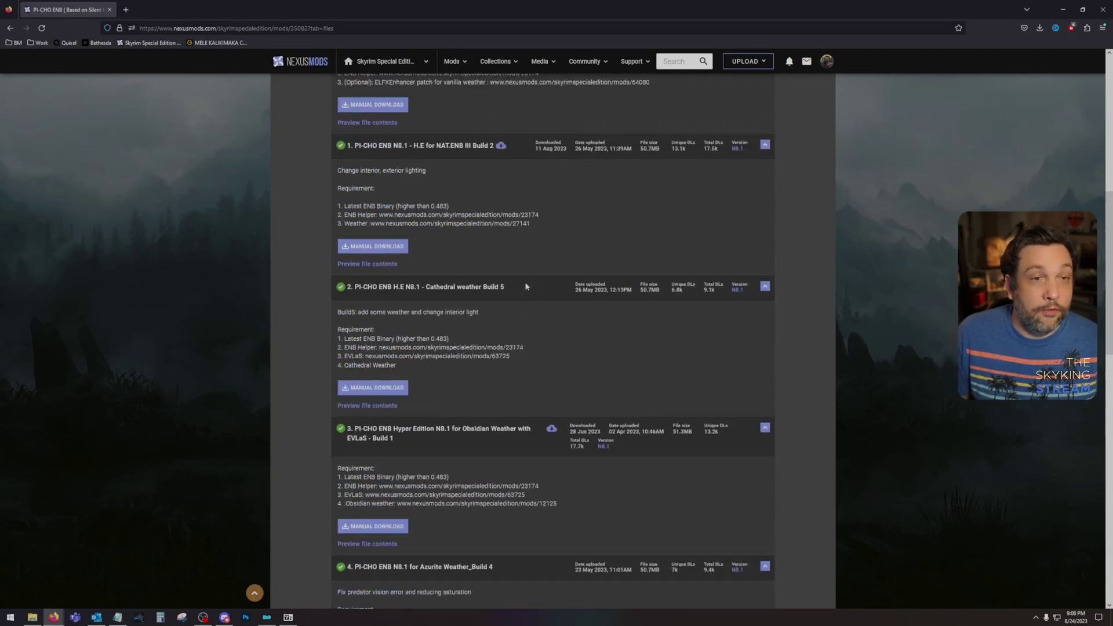
pyautogui.scroll(2, 526, 287)
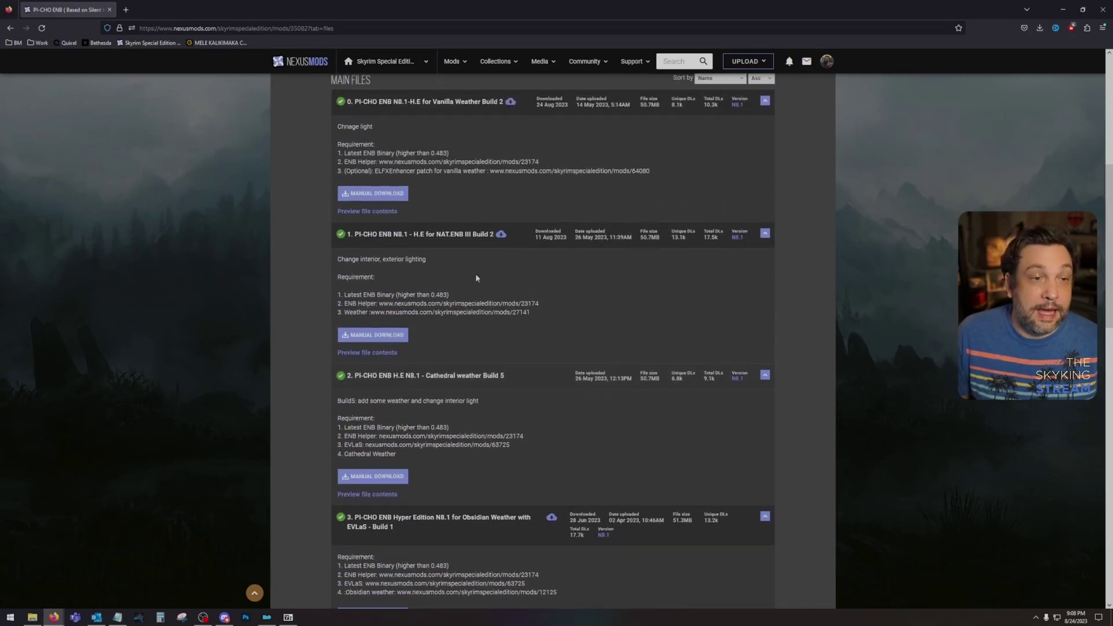
pyautogui.click(386, 336)
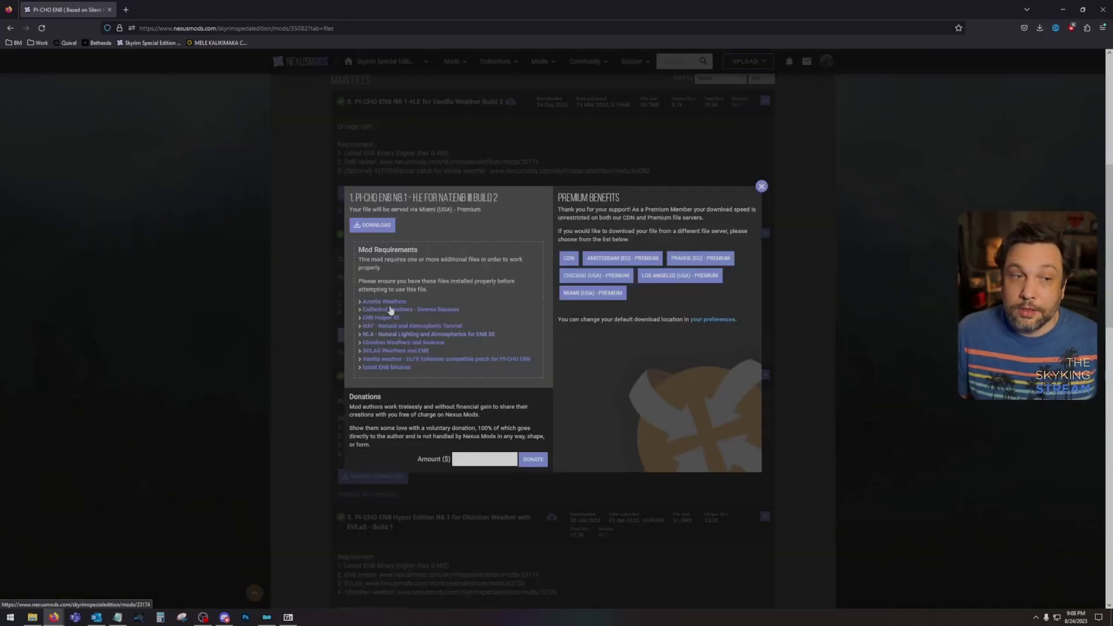
pyautogui.click(381, 231)
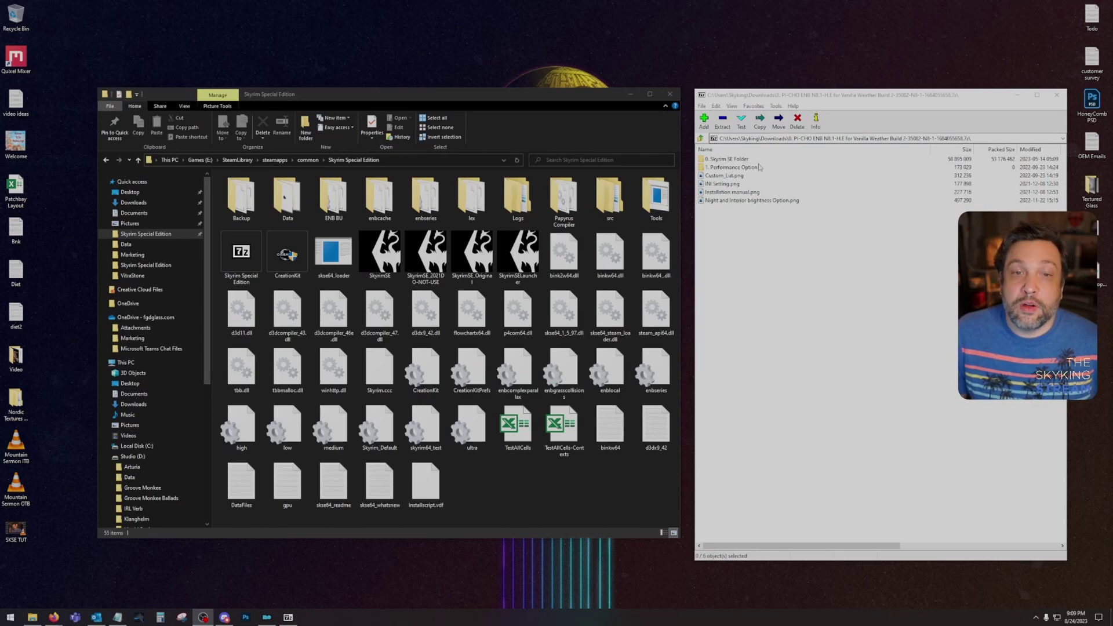
# Step: Copy the enbseries folder, enblocal.ini and enbseries.ini from the preset archive's Skyrim SE Folder into the game folder, replacing existing files
pyautogui.click(717, 170)
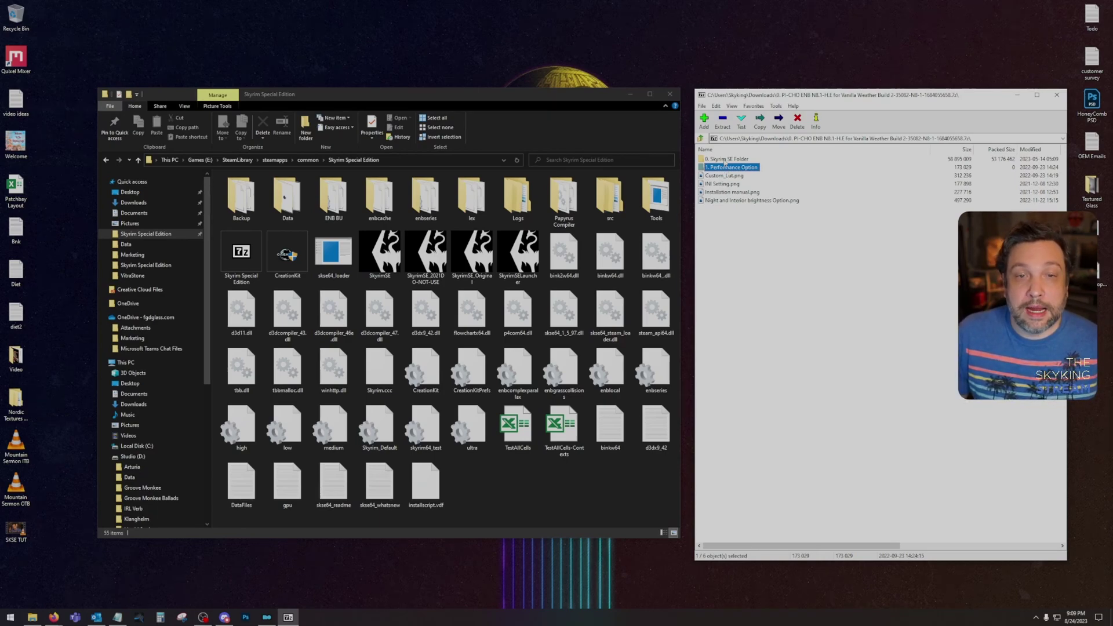
pyautogui.doubleClick(724, 159)
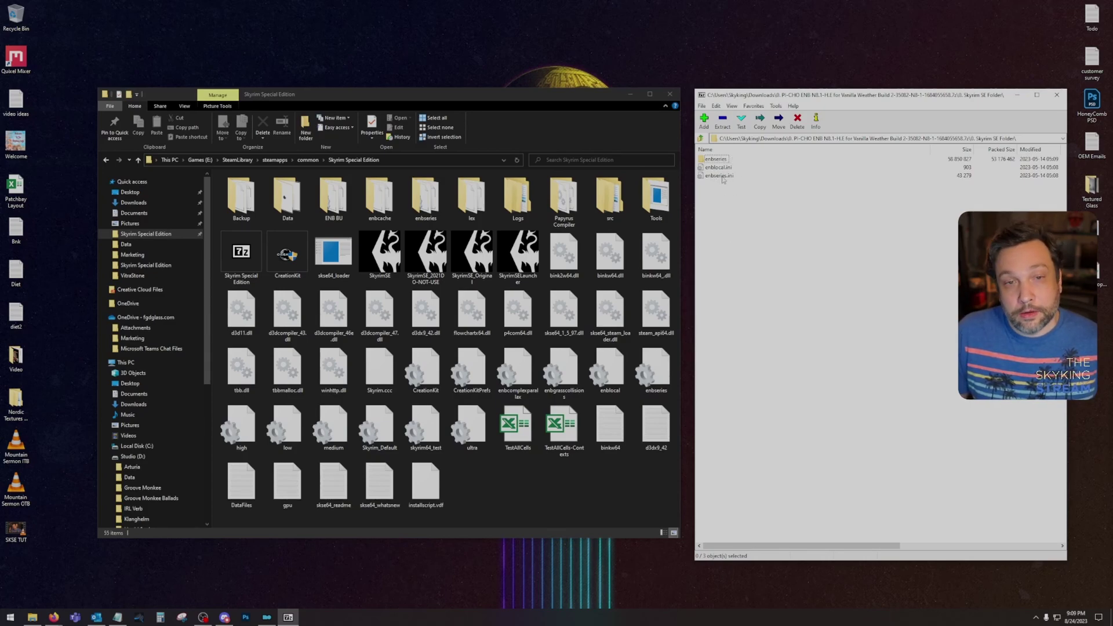
pyautogui.moveTo(738, 197); pyautogui.dragTo(524, 496)
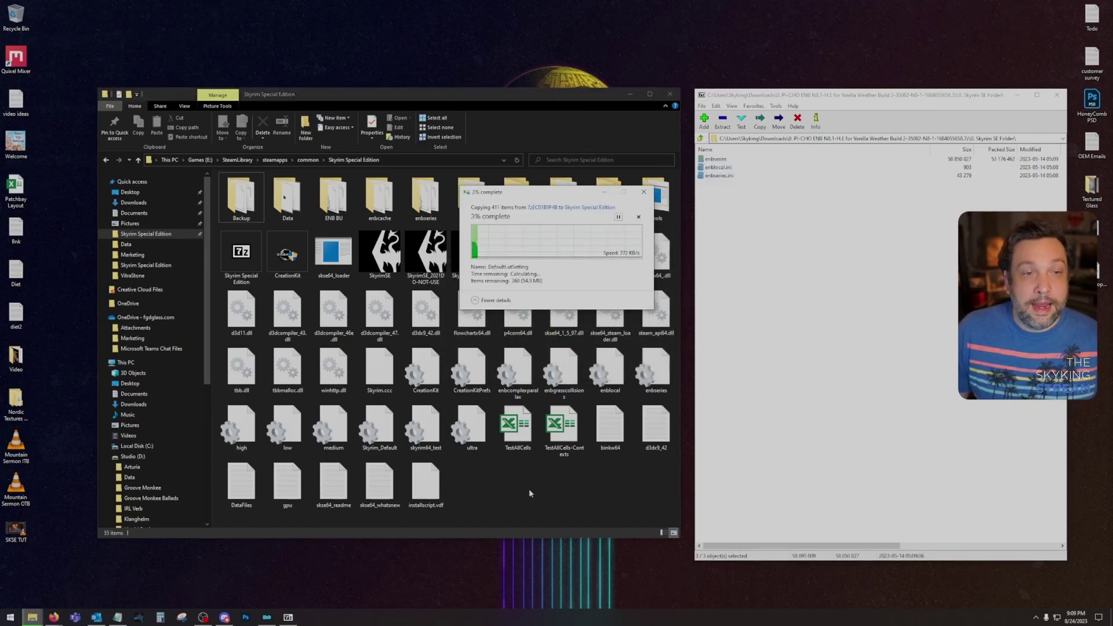
pyautogui.click(545, 239)
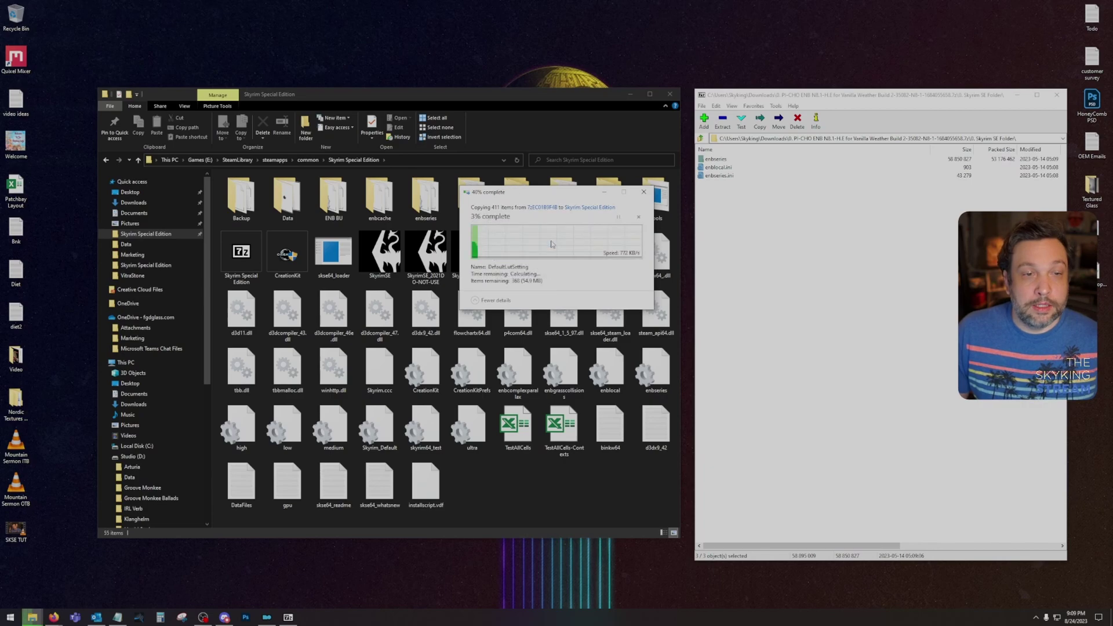
pyautogui.click(528, 498)
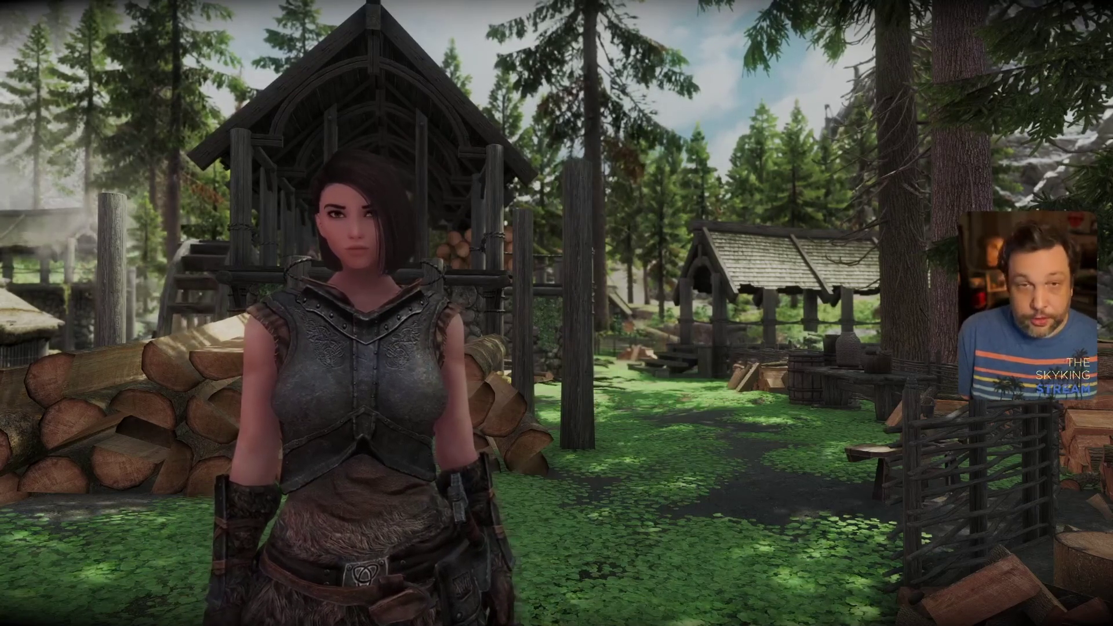
# Step: Open the in-game ENB editor and the game console, and show and hide the weather window
pyautogui.hotkey('shift', 'Return')
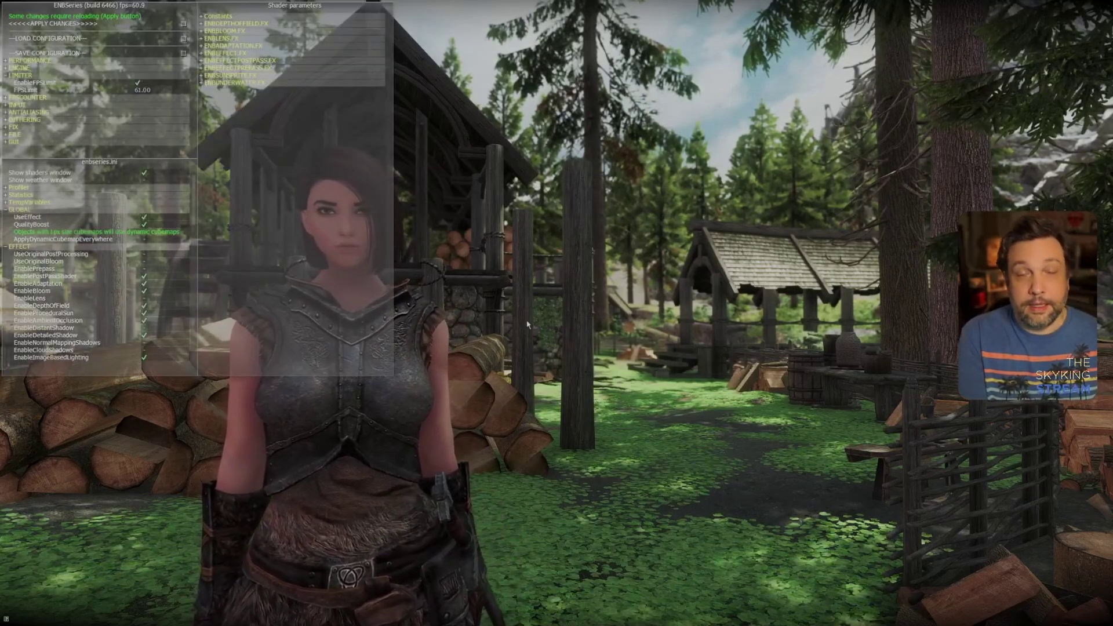
pyautogui.press('`')
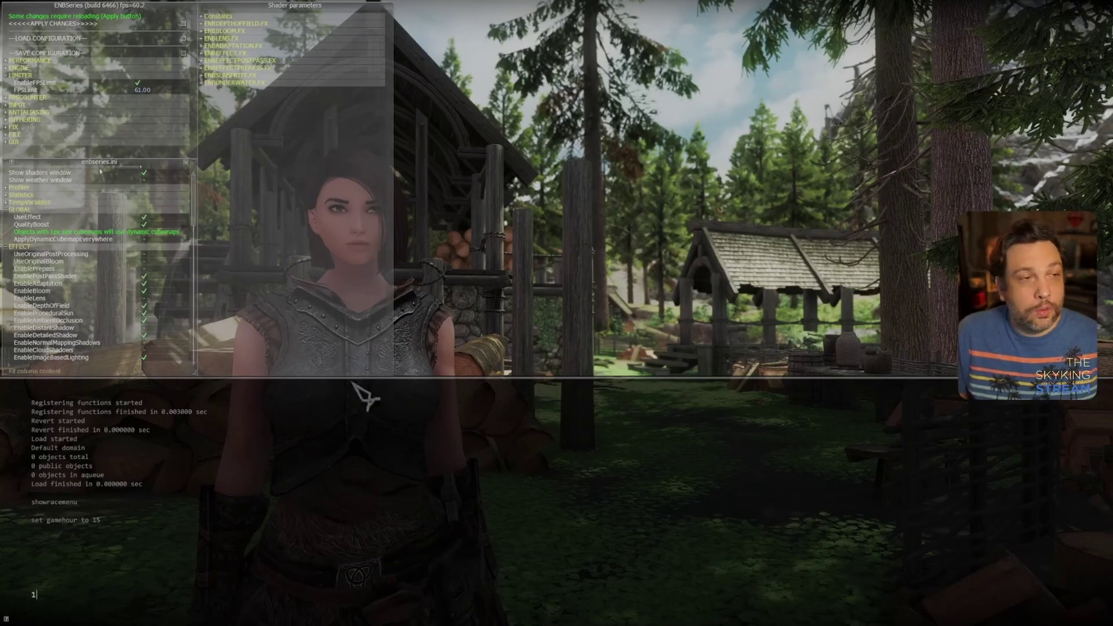
pyautogui.click(154, 182)
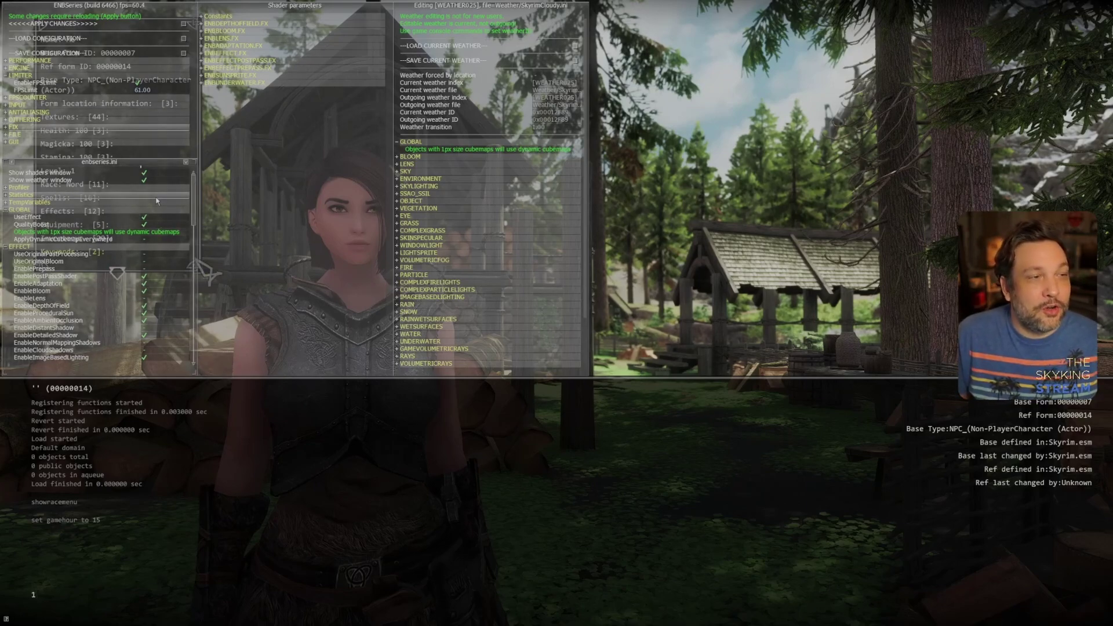
pyautogui.click(144, 180)
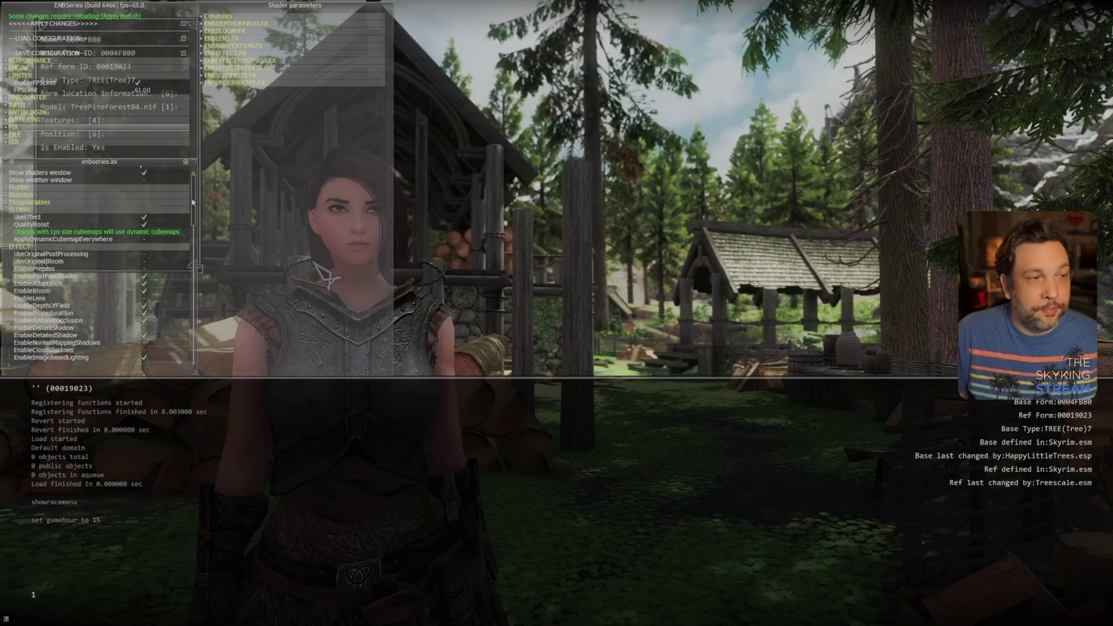
# Step: Look through the EFFECT toggles and the parameter categories of enbseries.ini
pyautogui.moveTo(193, 202); pyautogui.dragTo(193, 218)
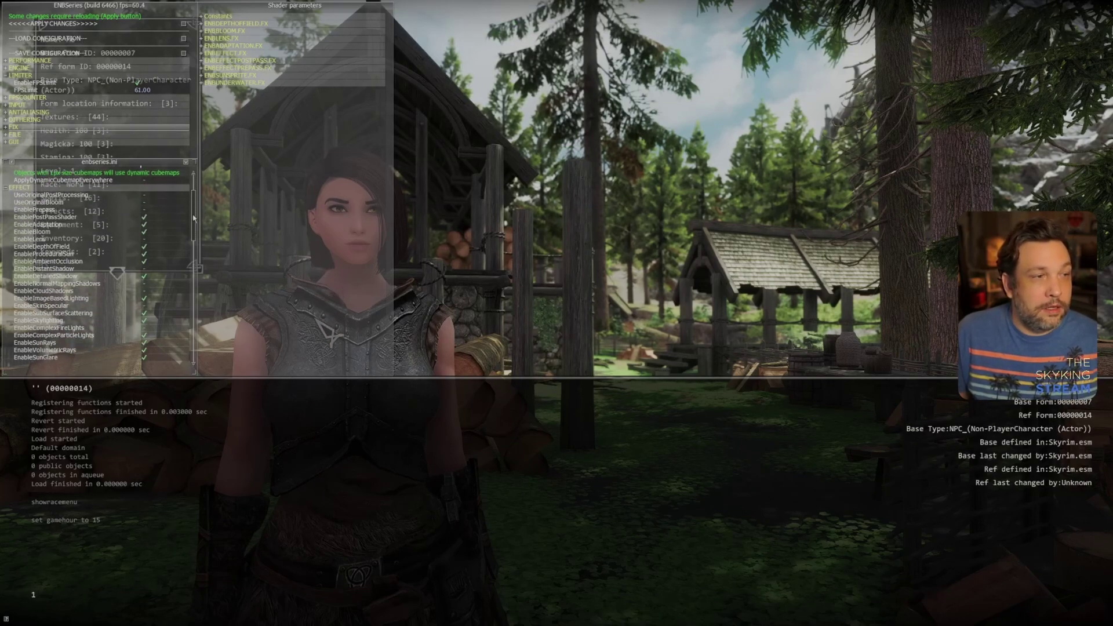
pyautogui.click(171, 210)
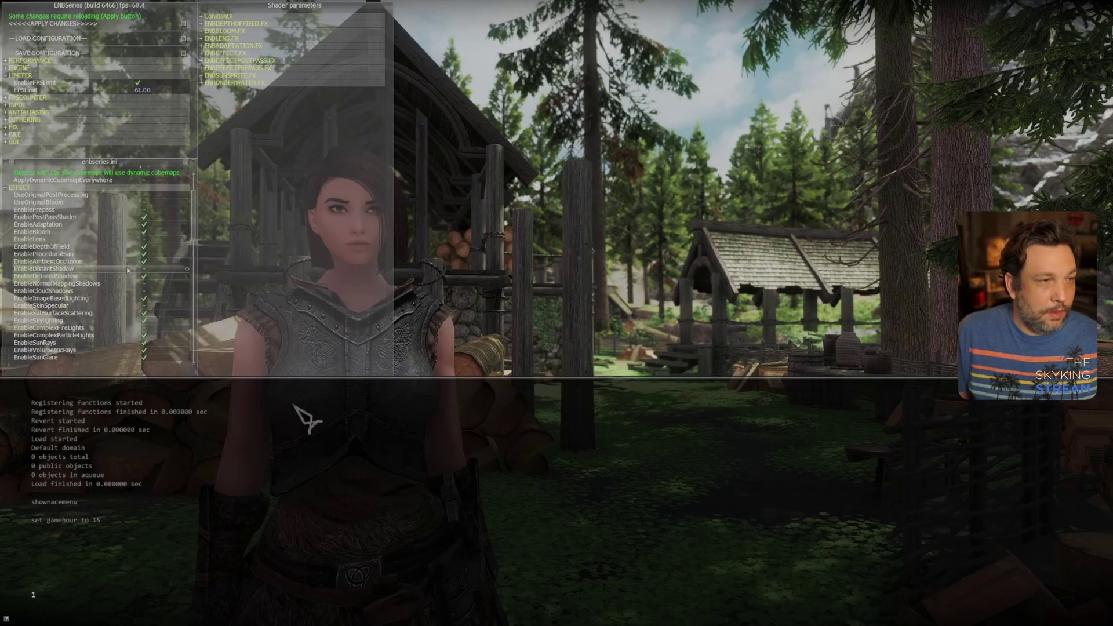
pyautogui.click(413, 204)
pyautogui.scroll(-3, 194, 207)
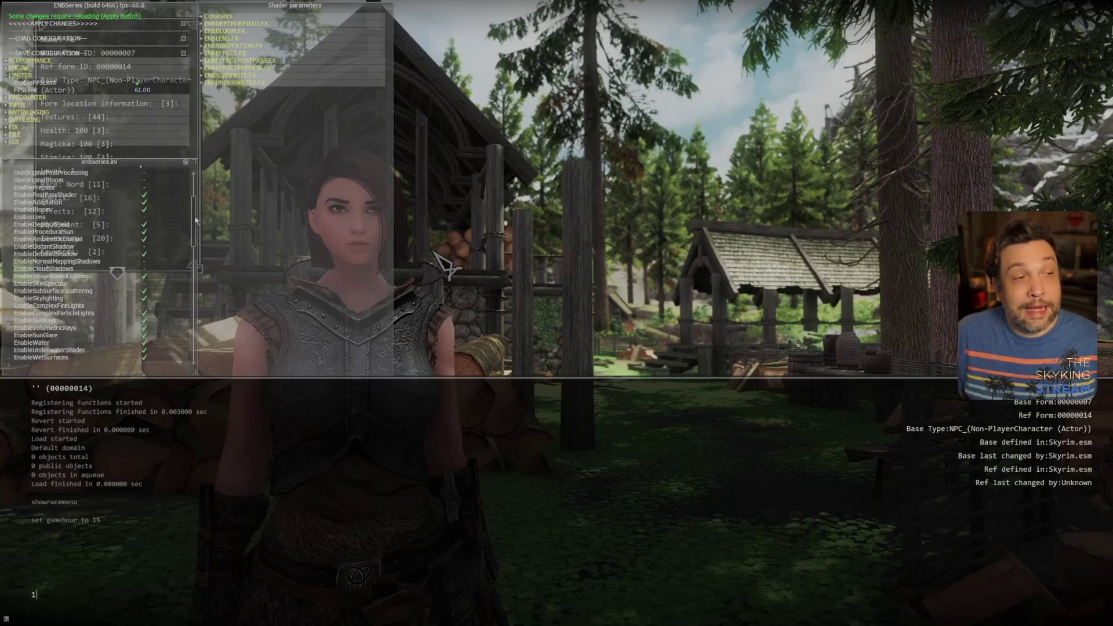
pyautogui.moveTo(196, 220); pyautogui.dragTo(188, 288)
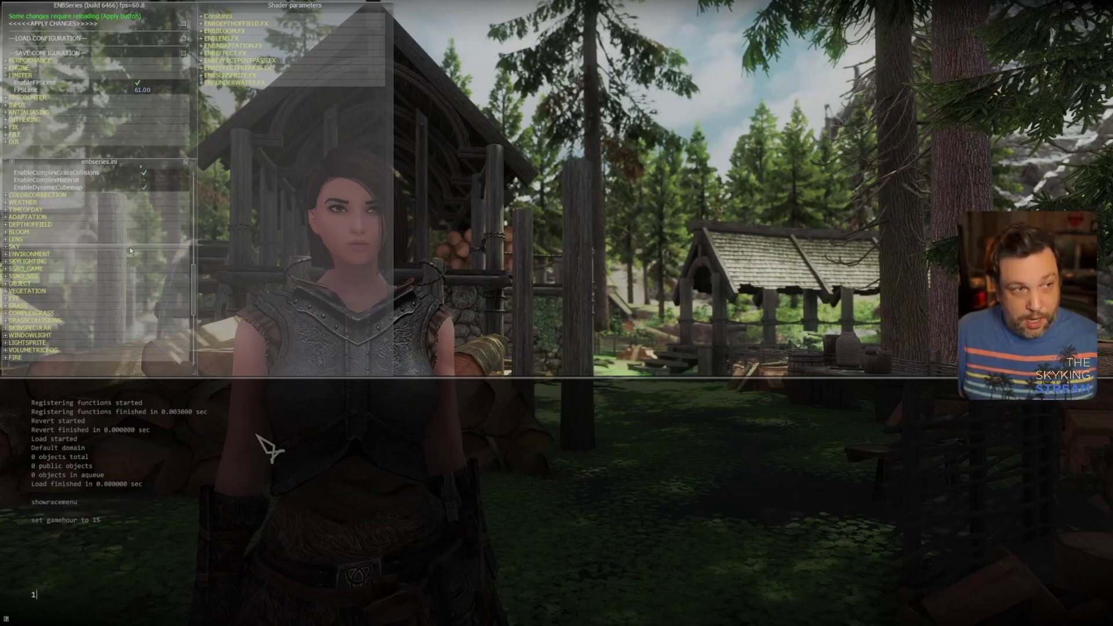
# Step: Try a much stronger AmountDay in the BLOOM category, and reload the saved configuration to discard it
pyautogui.click(85, 232)
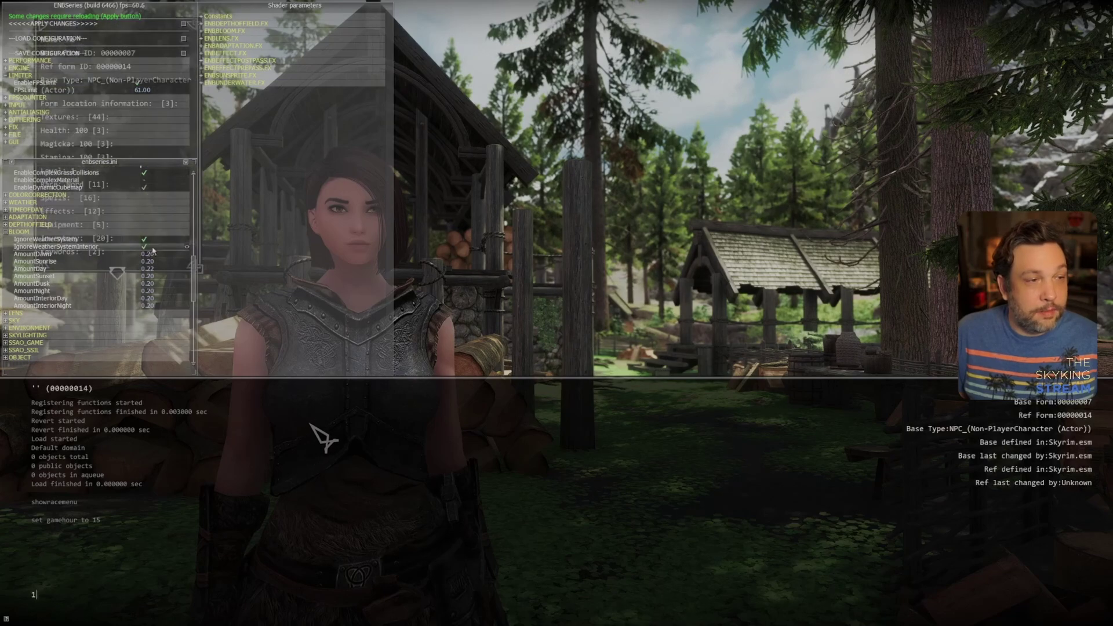
pyautogui.moveTo(182, 269); pyautogui.dragTo(496, 514)
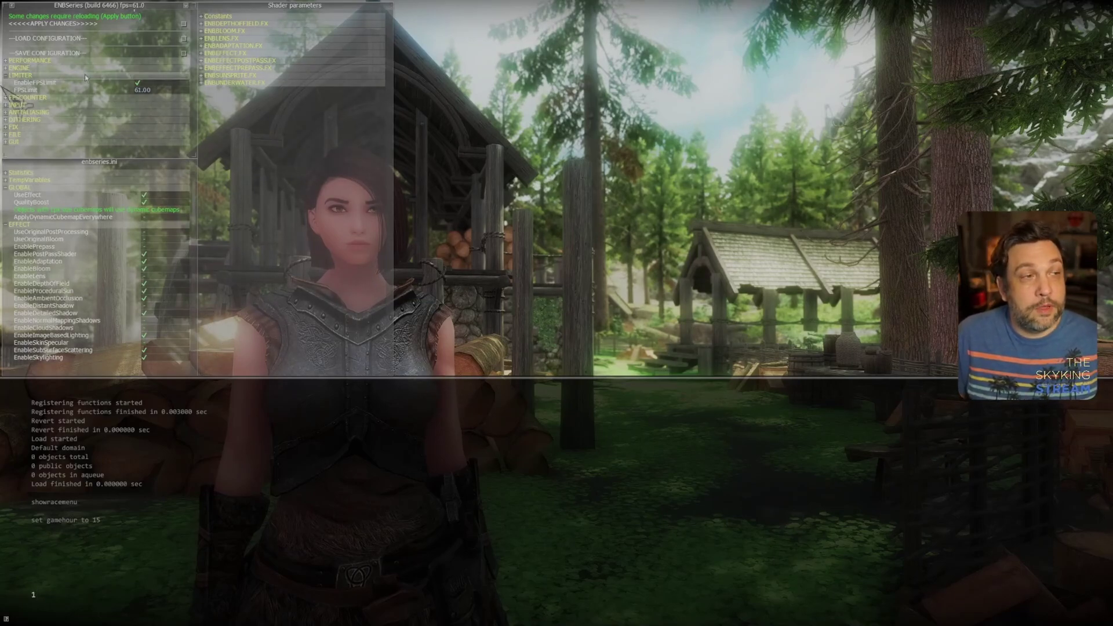
pyautogui.click(53, 39)
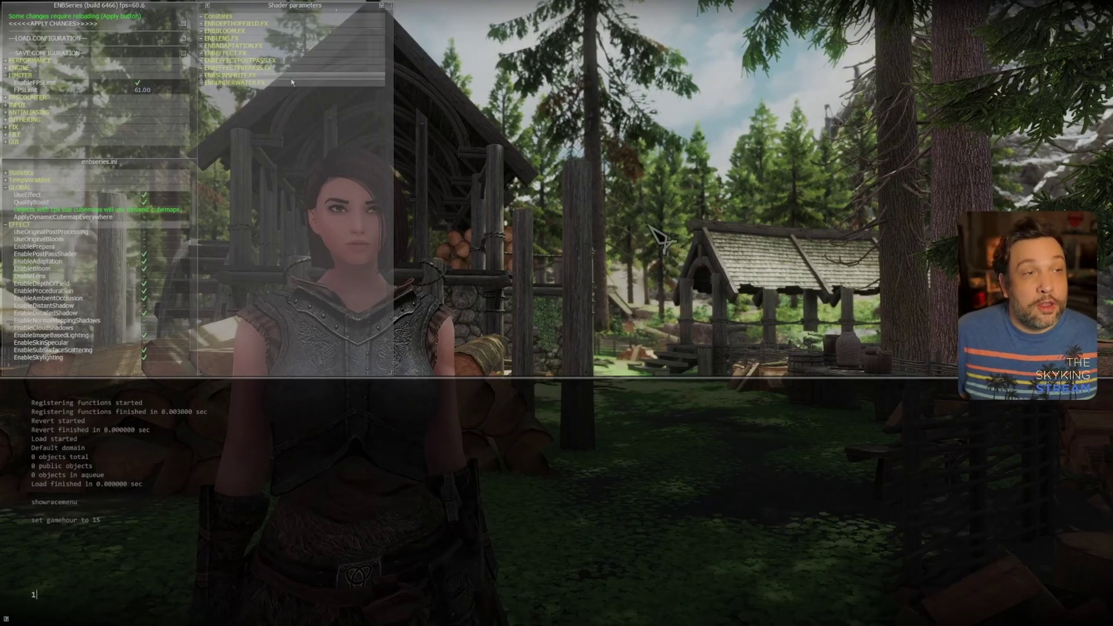
# Step: Examine the shader parameters of ENBEFFECT.FX, and expand those of ENBEFFECTPOSTPASS.FX
pyautogui.click(616, 162)
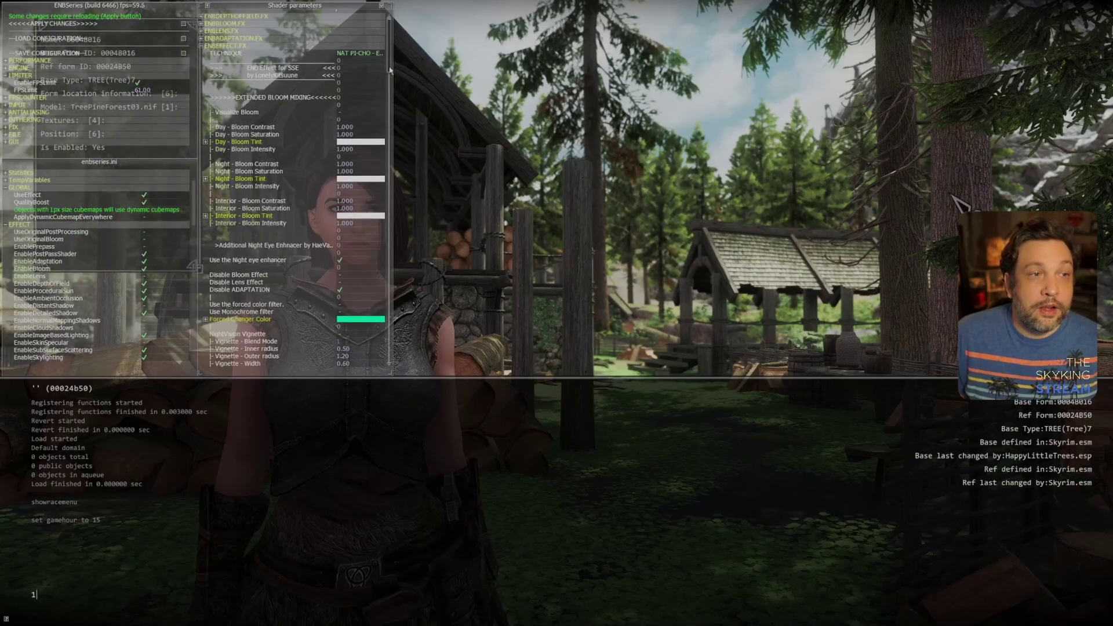
pyautogui.scroll(-3, 392, 112)
pyautogui.scroll(-5, 392, 112)
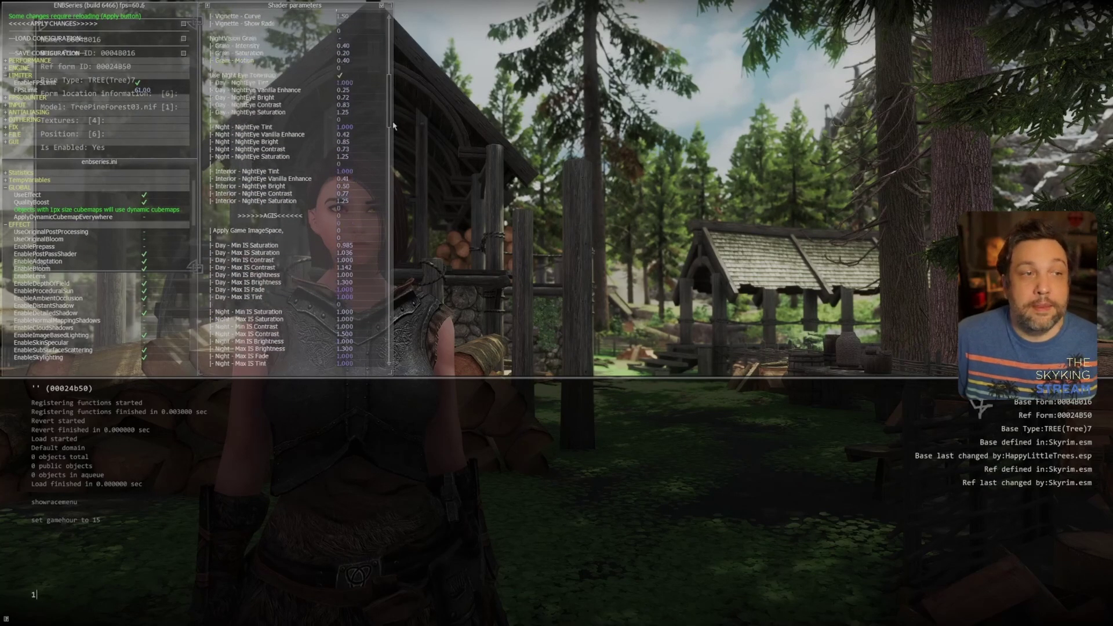
pyautogui.scroll(5, 393, 116)
pyautogui.click(348, 53)
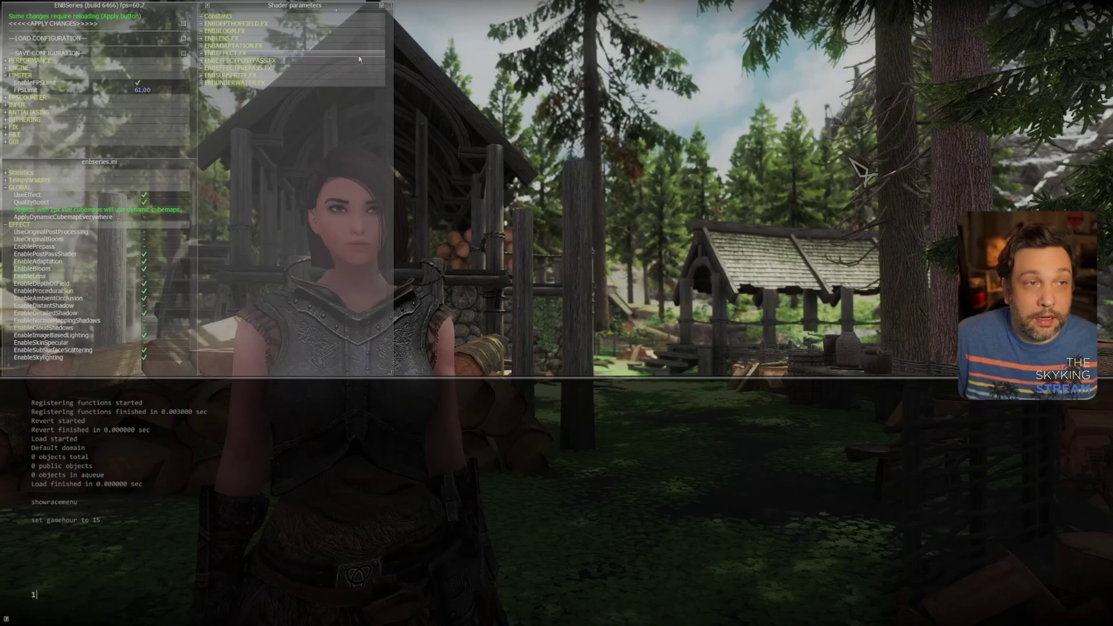
pyautogui.click(354, 61)
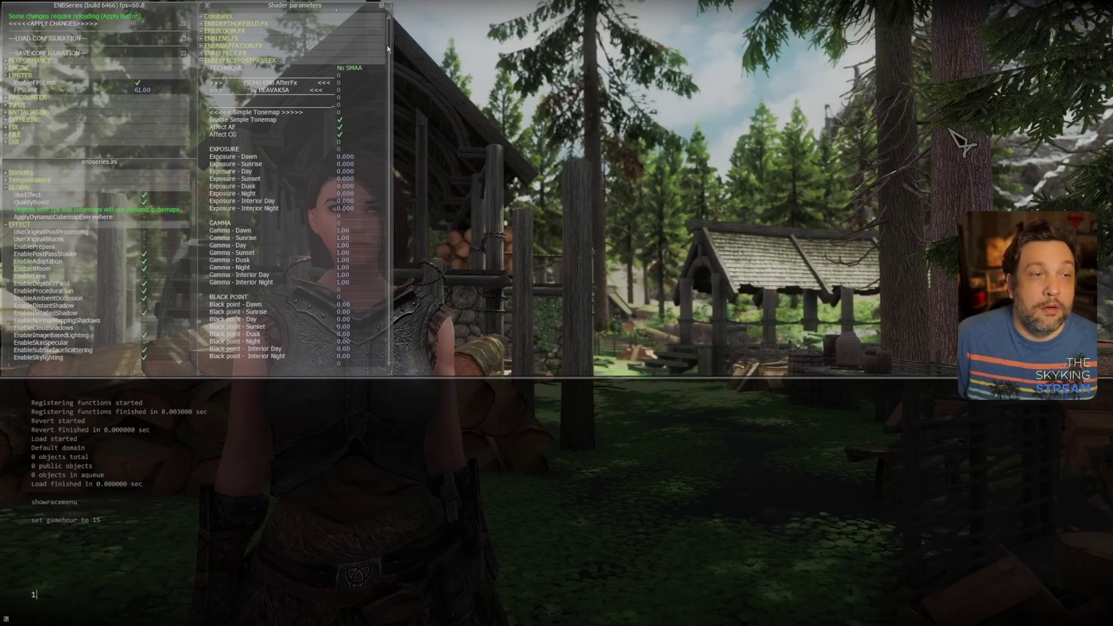
# Step: Switch Filter Set C (Silent Horizons) in the Look Up Table settings of ENBEFFECTPOSTPASS.FX to Autumn
pyautogui.scroll(-1, 389, 49)
pyautogui.moveTo(390, 50); pyautogui.dragTo(389, 88)
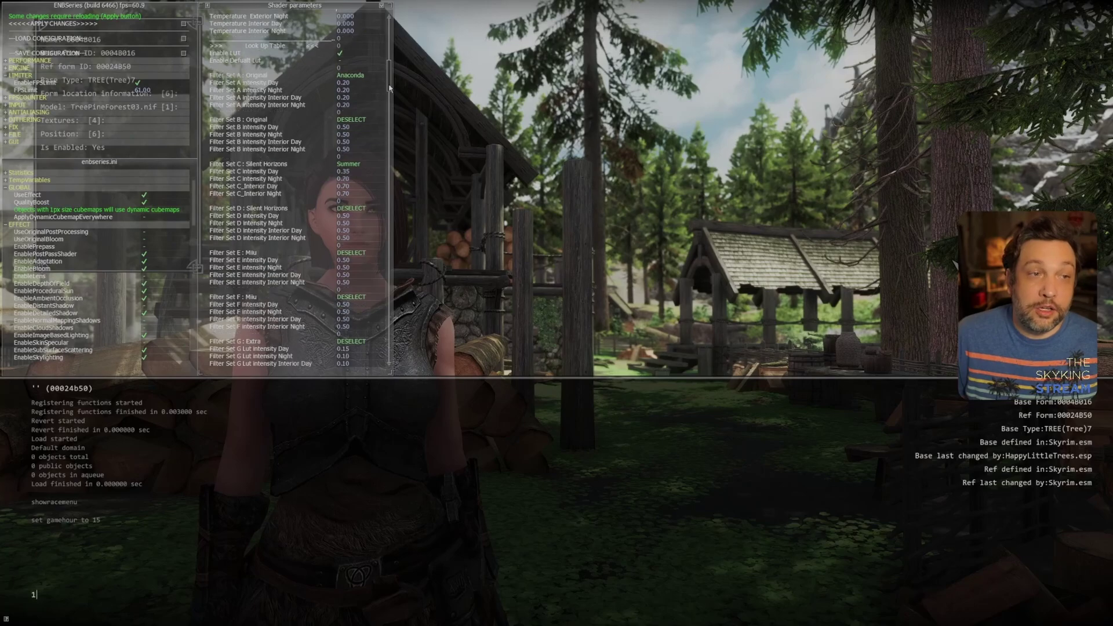
pyautogui.click(365, 165)
pyautogui.click(365, 165)
pyautogui.click(376, 181)
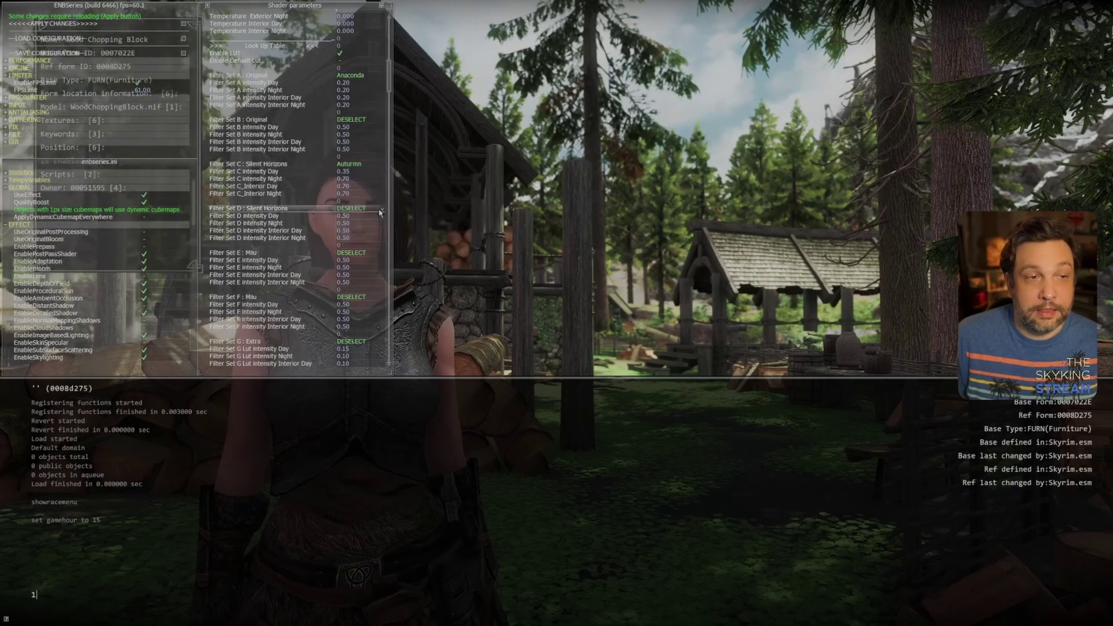
# Step: Set Filter Set C's day intensity to 0.70, and increase the day intensity of Filter Set A
pyautogui.click(376, 172)
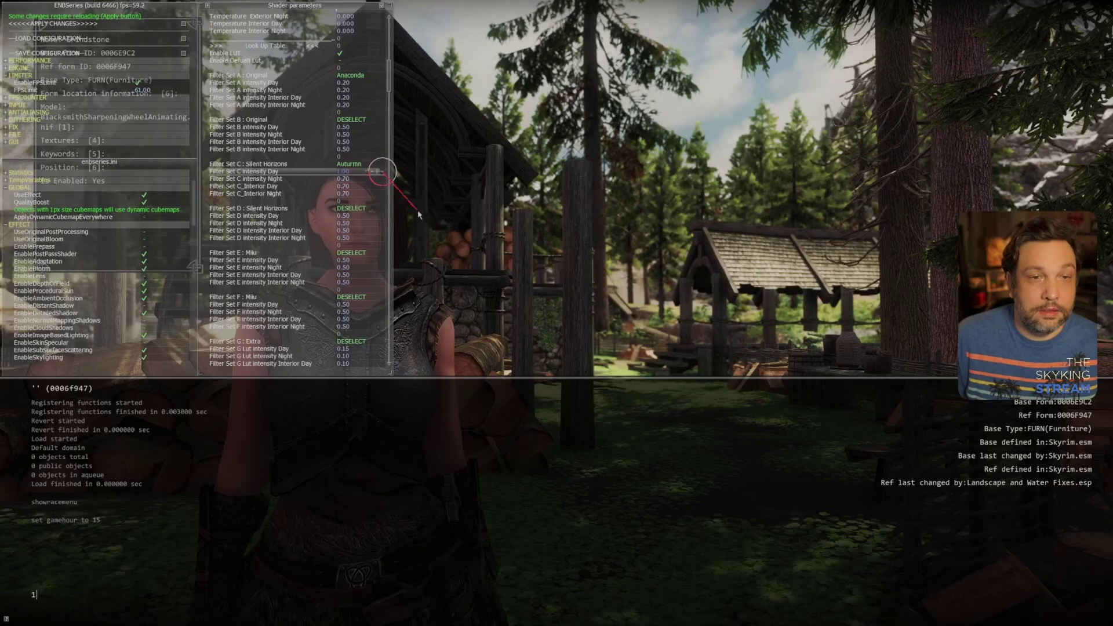
pyautogui.click(383, 171)
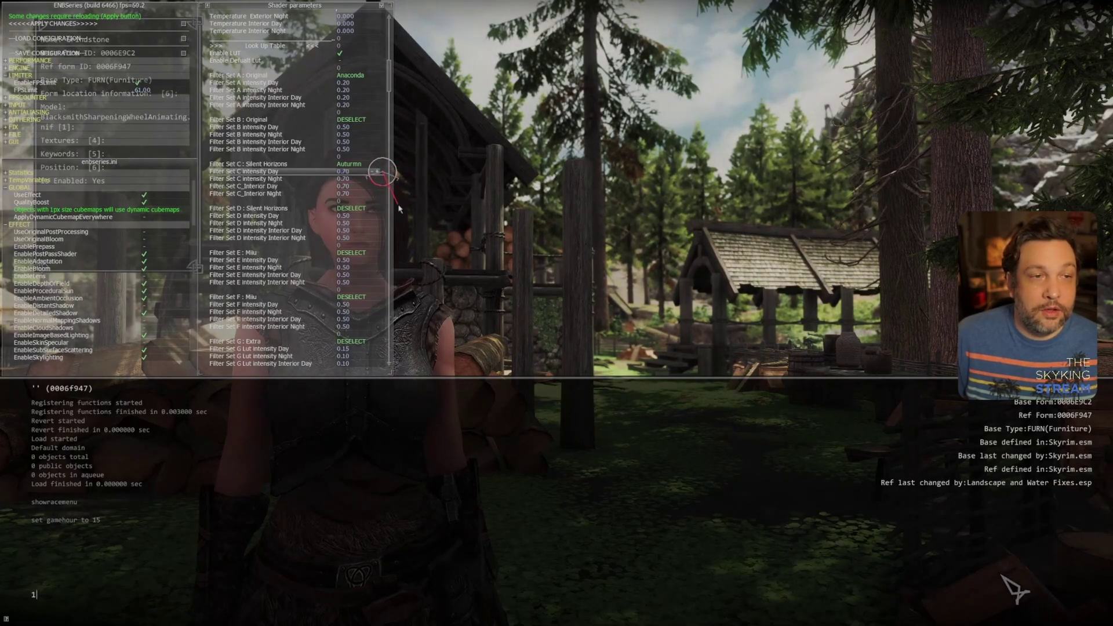
pyautogui.click(376, 82)
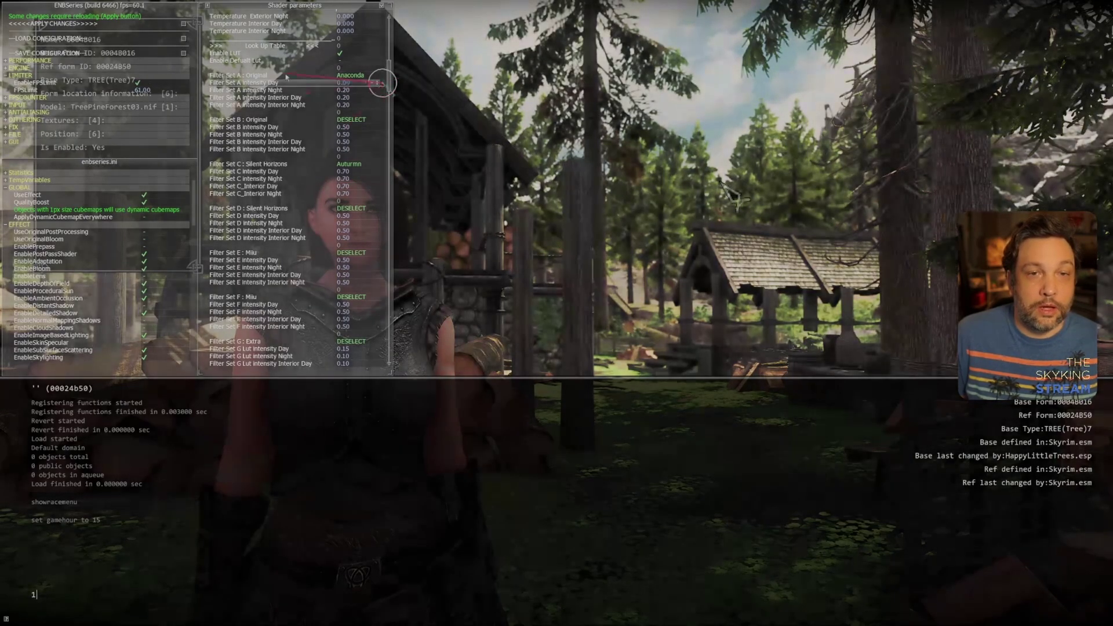
# Step: Enable the letterbox bars in the film effect settings of the shader parameters
pyautogui.moveTo(287, 76); pyautogui.dragTo(339, 106)
pyautogui.moveTo(389, 72); pyautogui.dragTo(393, 145)
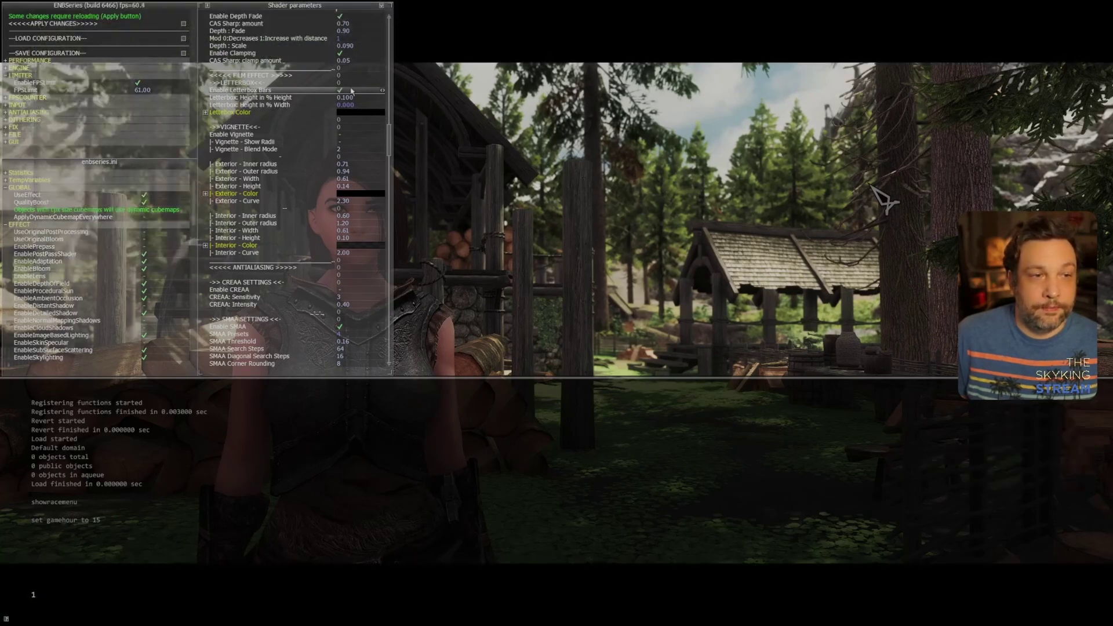
pyautogui.click(324, 107)
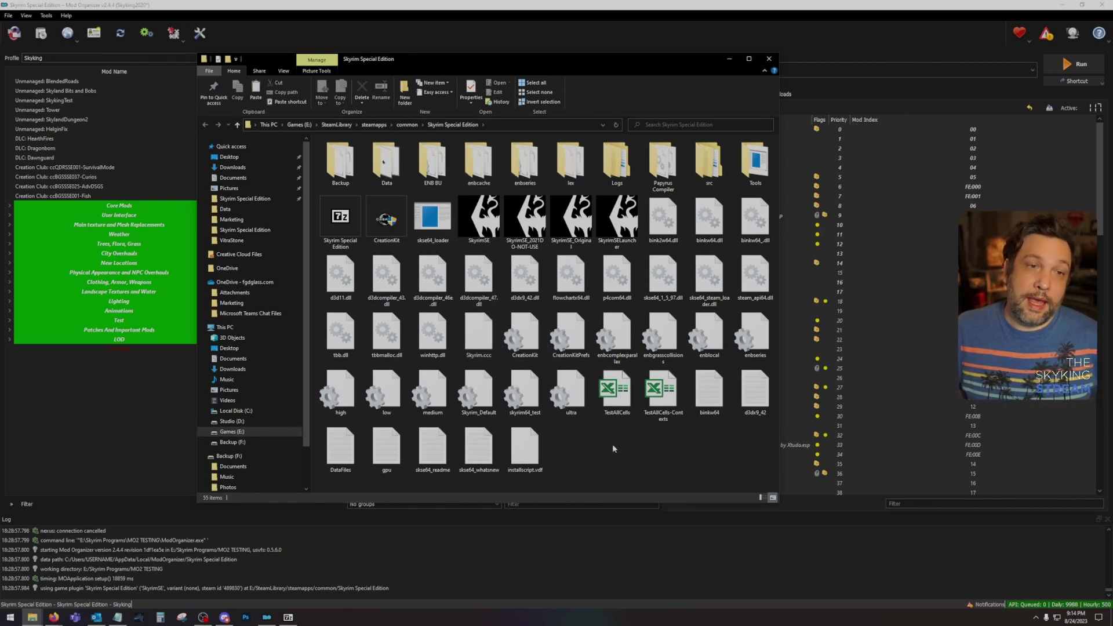
# Step: In File Explorer, locate the enbcache folder and the enblocal and enbseries files in the Skyrim Special Edition folder
pyautogui.click(480, 159)
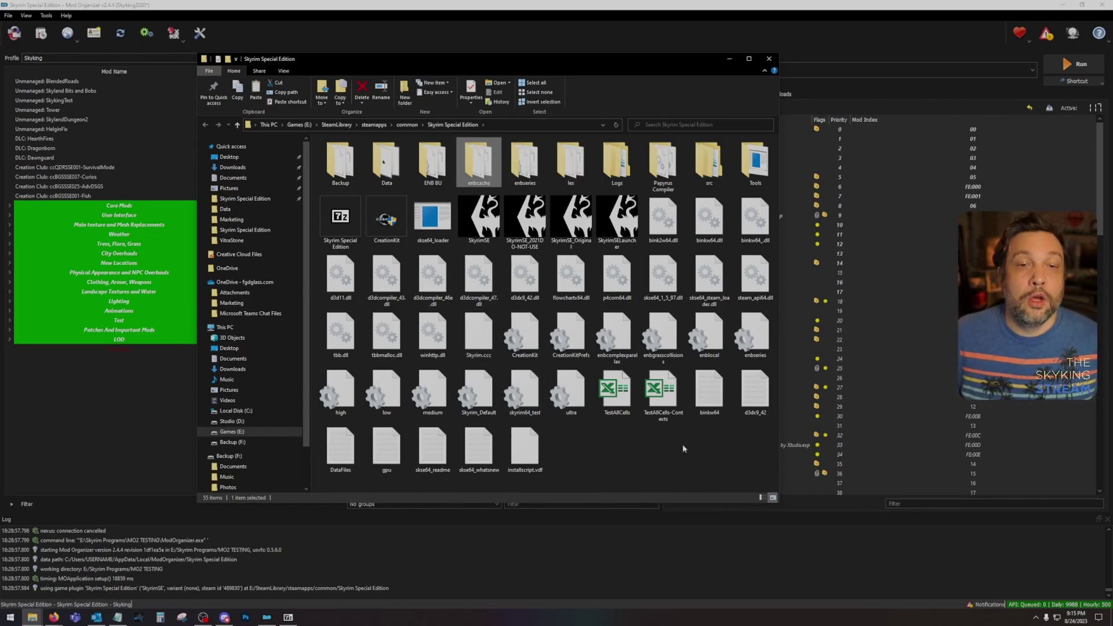
pyautogui.click(717, 347)
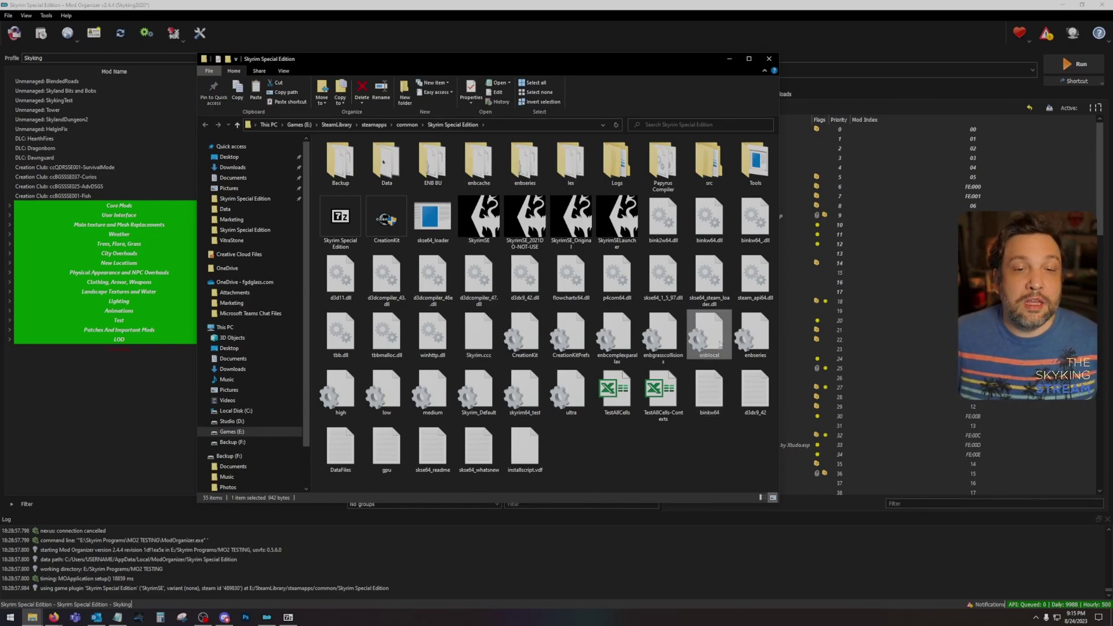
pyautogui.click(750, 338)
pyautogui.click(712, 458)
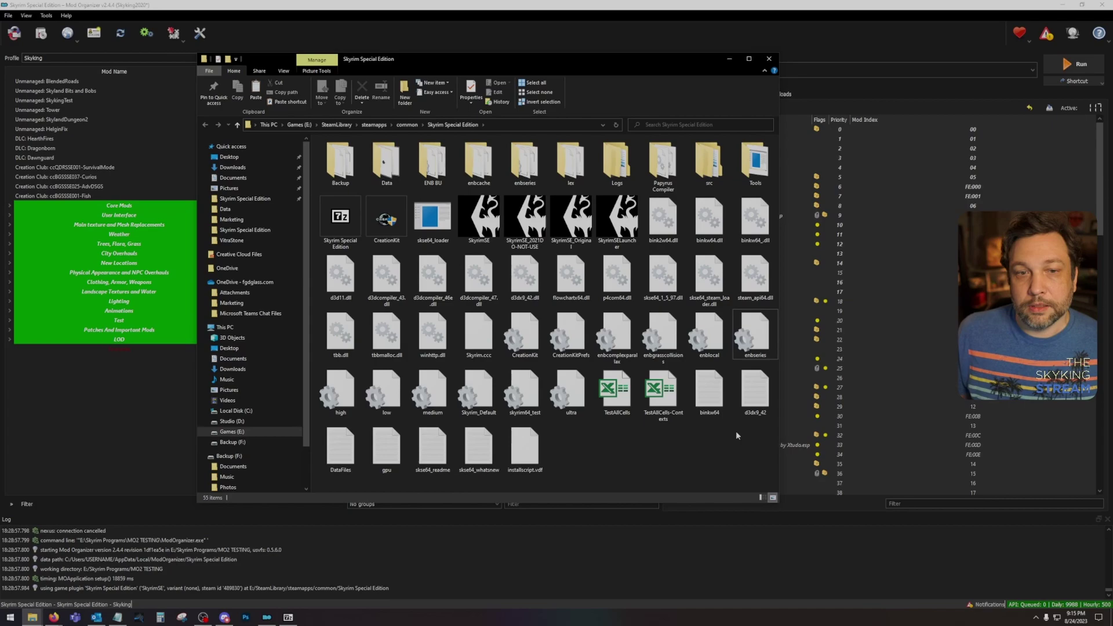
# Step: Examine the parallax, complex material and dynamic cubemap entries in the enbseries file, close it, and select the enbcache folder
pyautogui.doubleClick(755, 336)
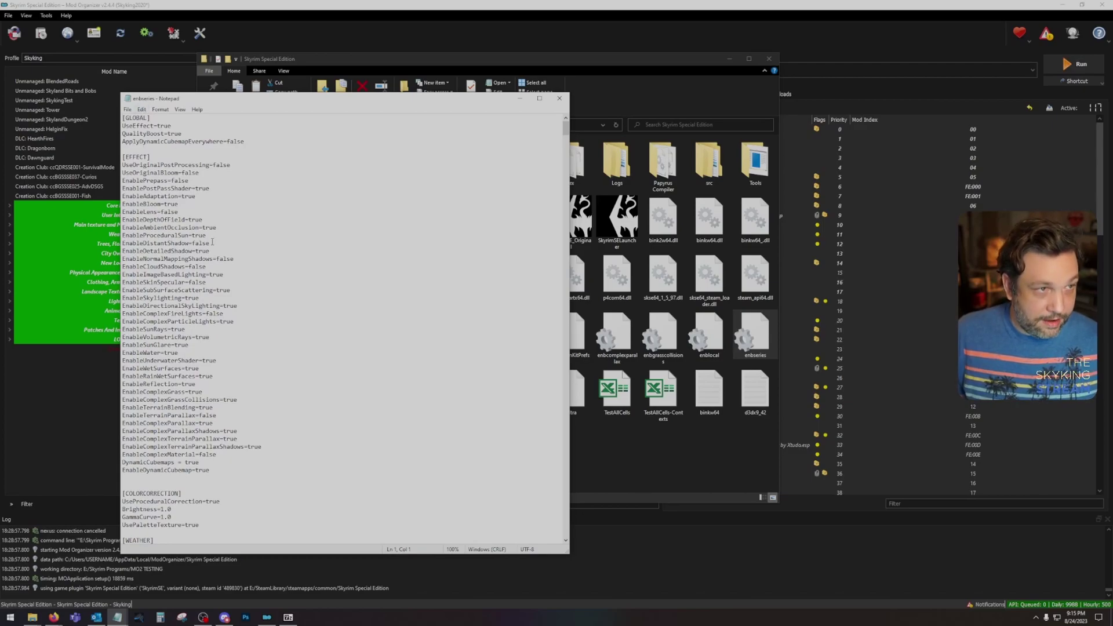
pyautogui.scroll(-2, 225, 320)
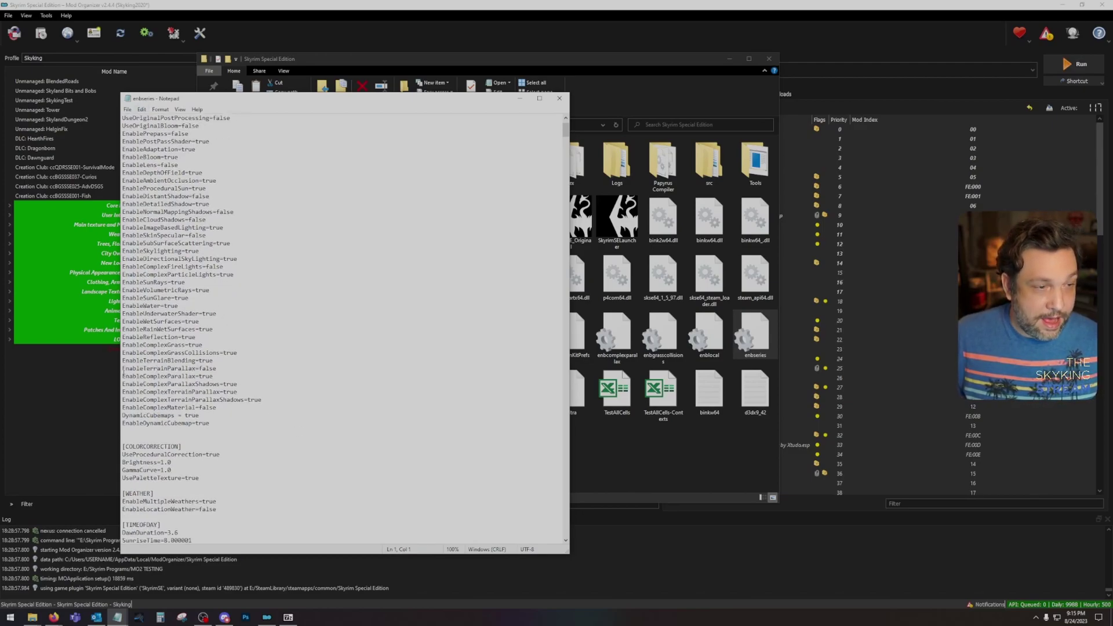
pyautogui.moveTo(123, 369); pyautogui.dragTo(266, 422)
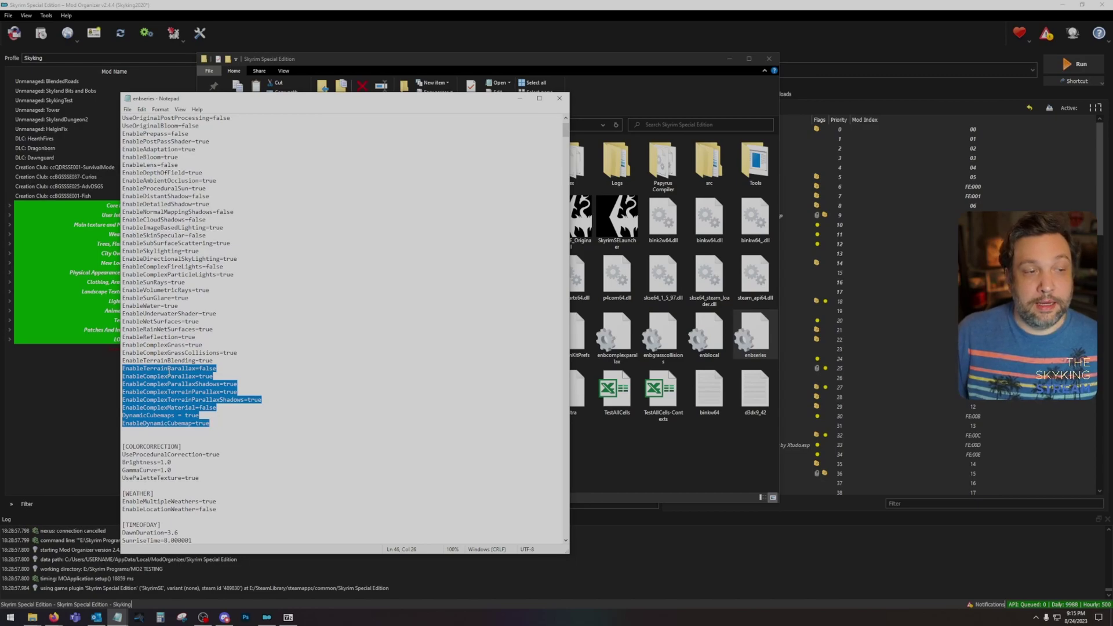
pyautogui.click(168, 375)
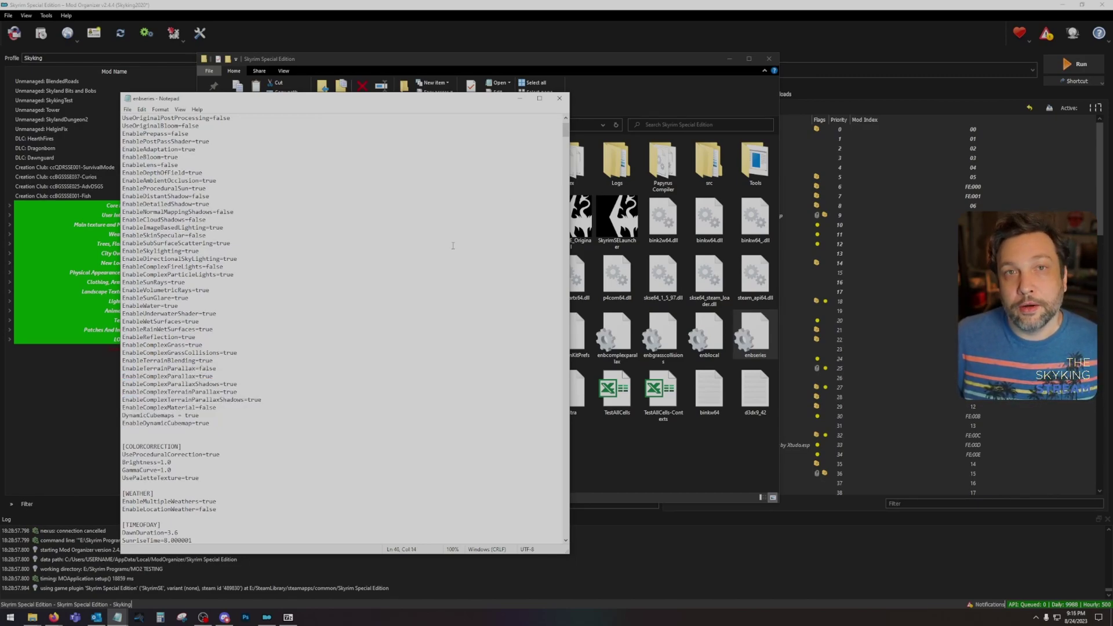
pyautogui.click(560, 98)
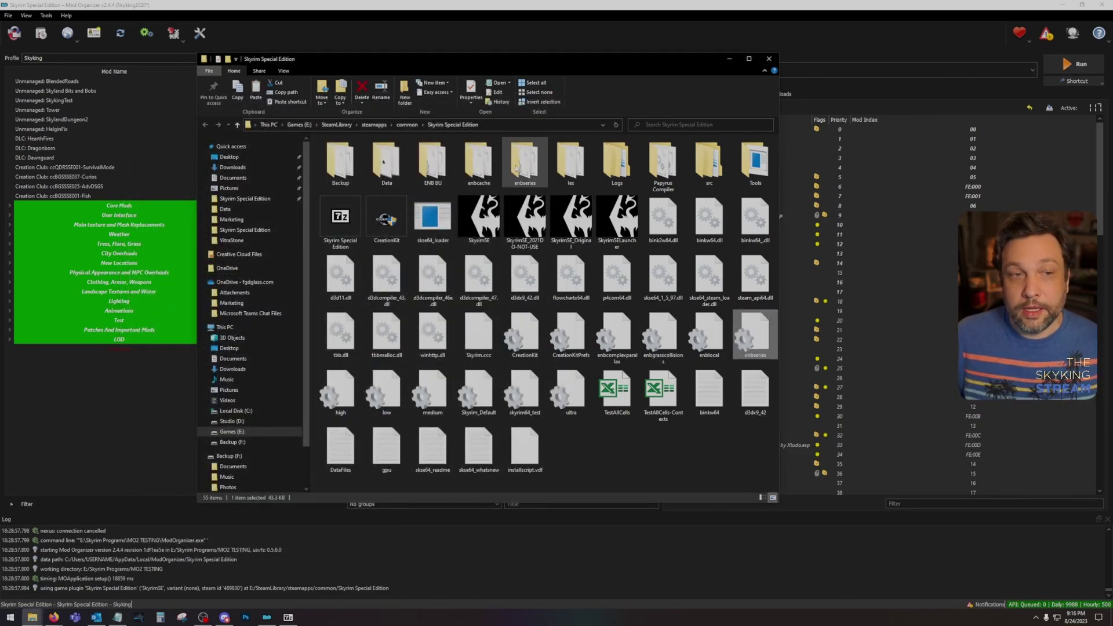
pyautogui.click(493, 169)
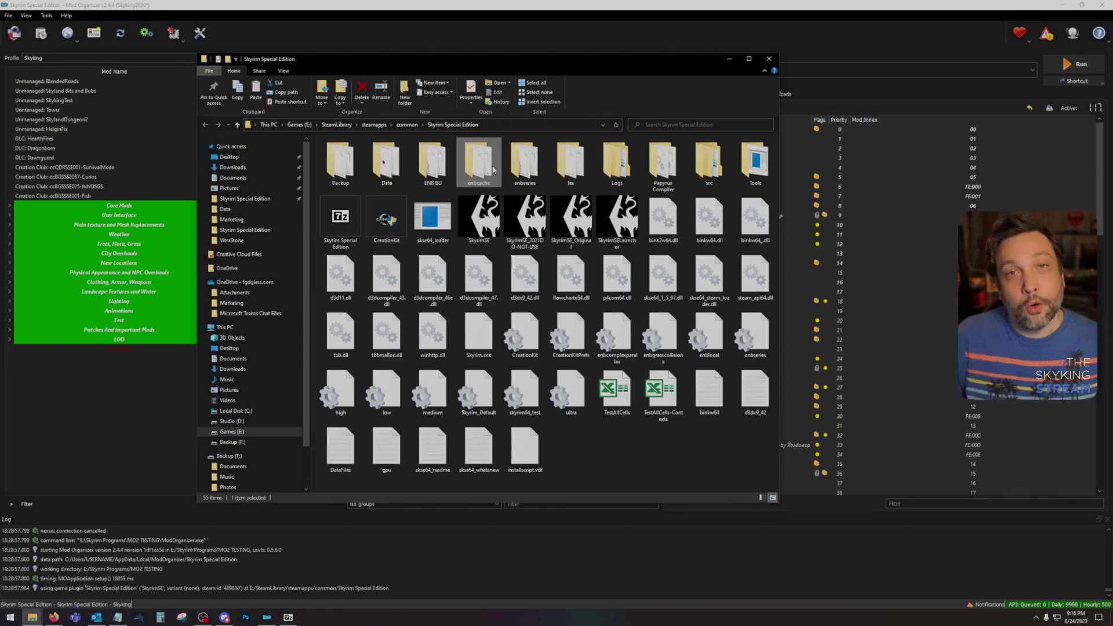